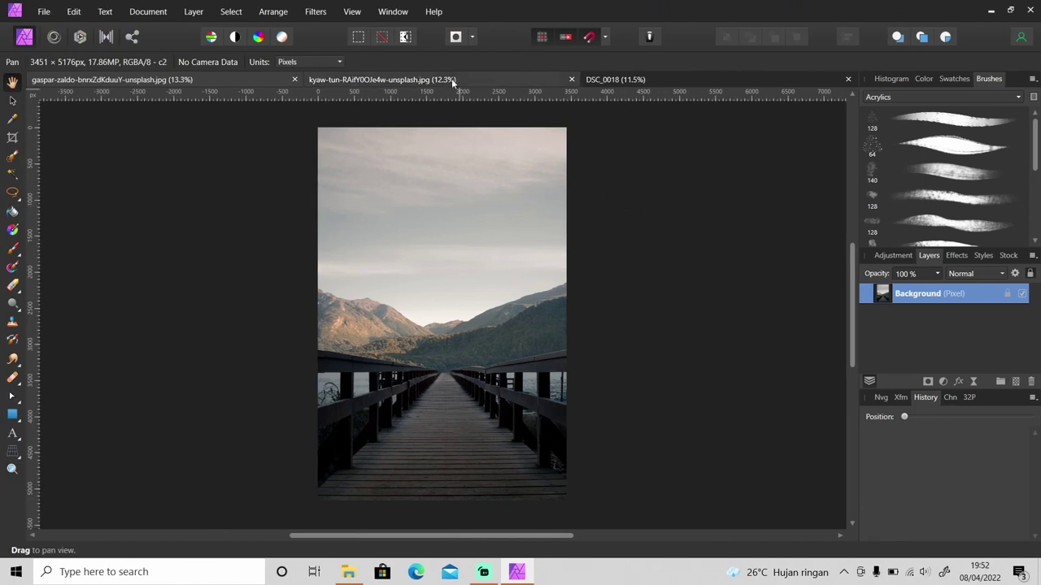
Step: Look through the open red fish and hooded figure images, then return to the bridge photo
click(488, 78)
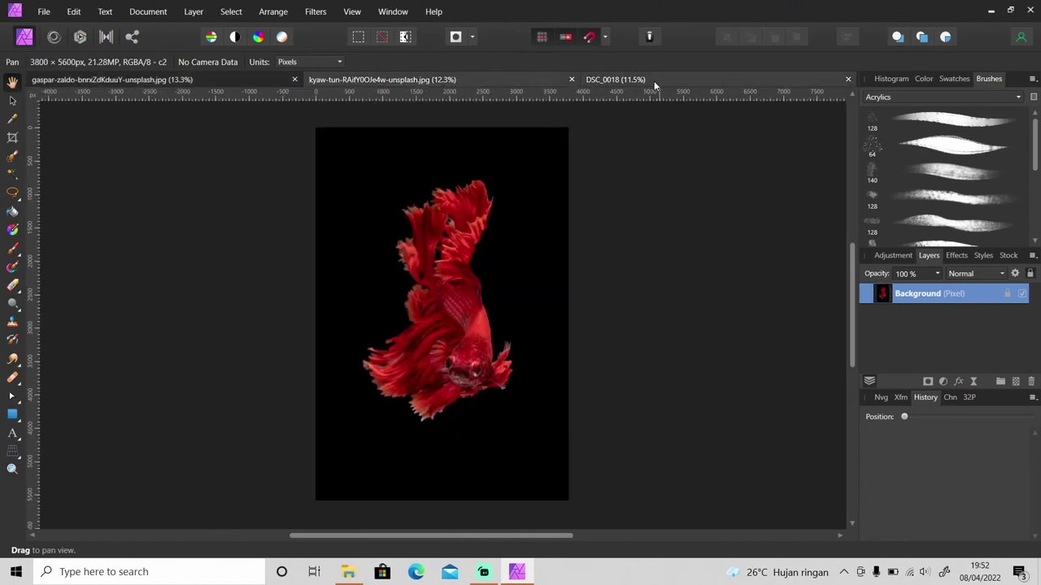
click(244, 79)
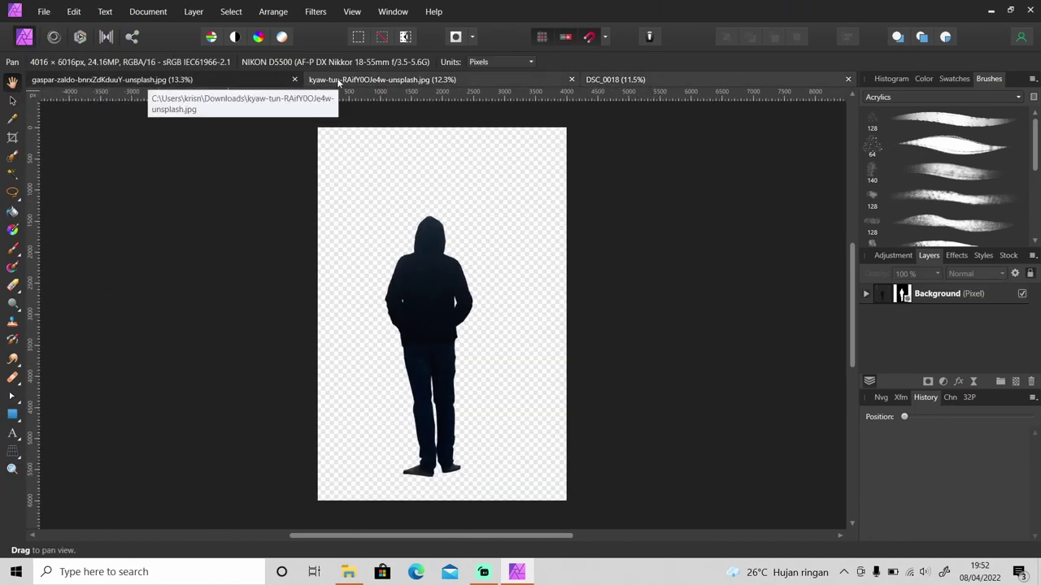
click(391, 79)
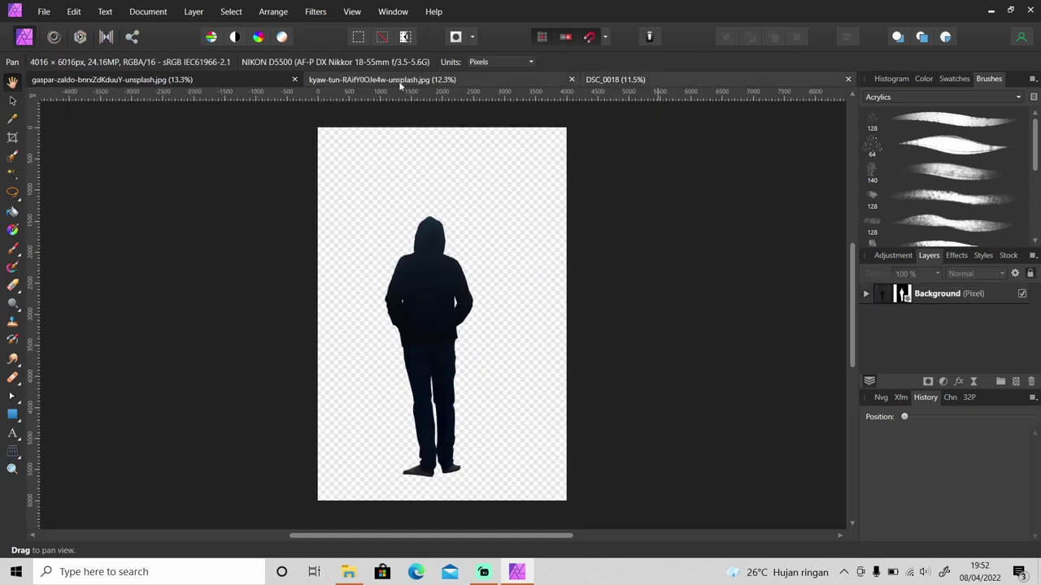
click(184, 80)
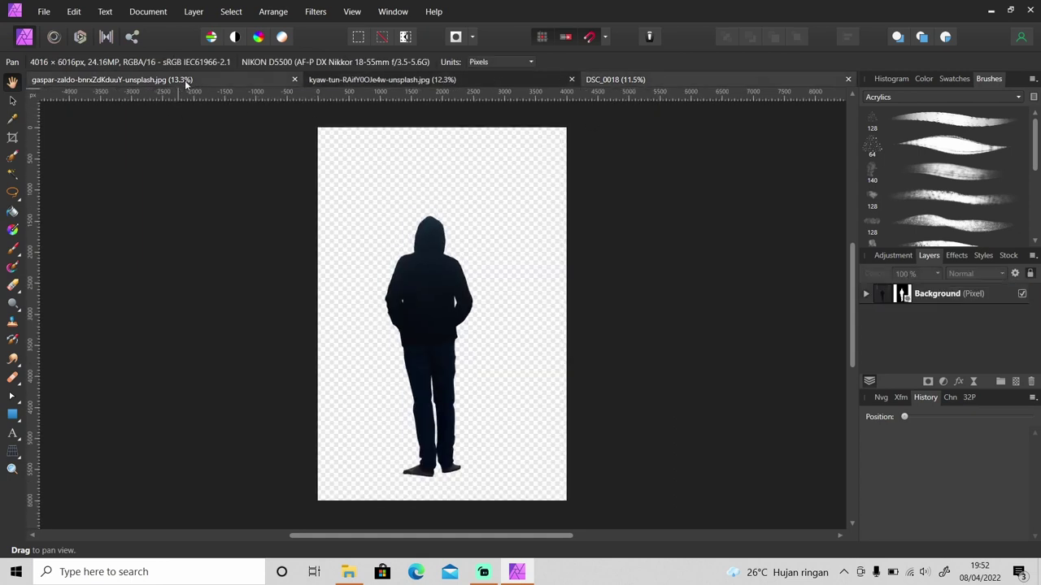
Step: Add a pixel layer filled with solid black to the bridge photo and place it beneath the Background layer
click(1016, 381)
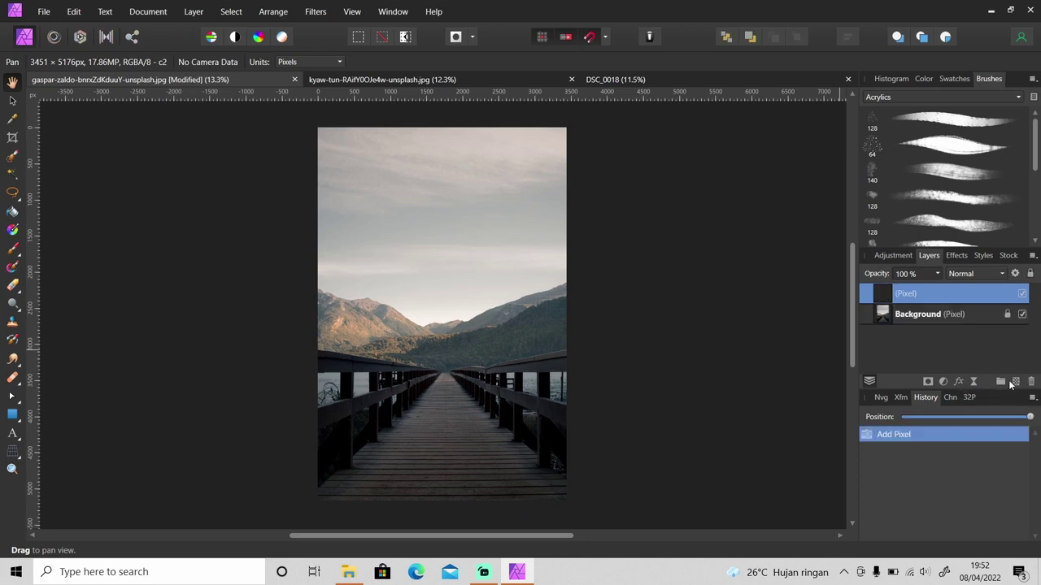
click(923, 79)
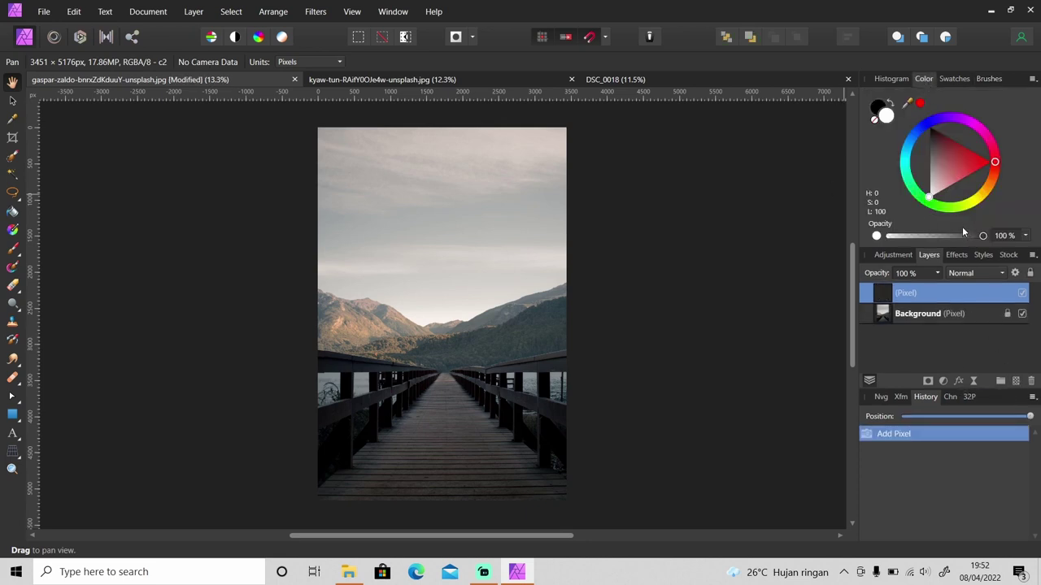
key(g)
drag(945, 179, 910, 113)
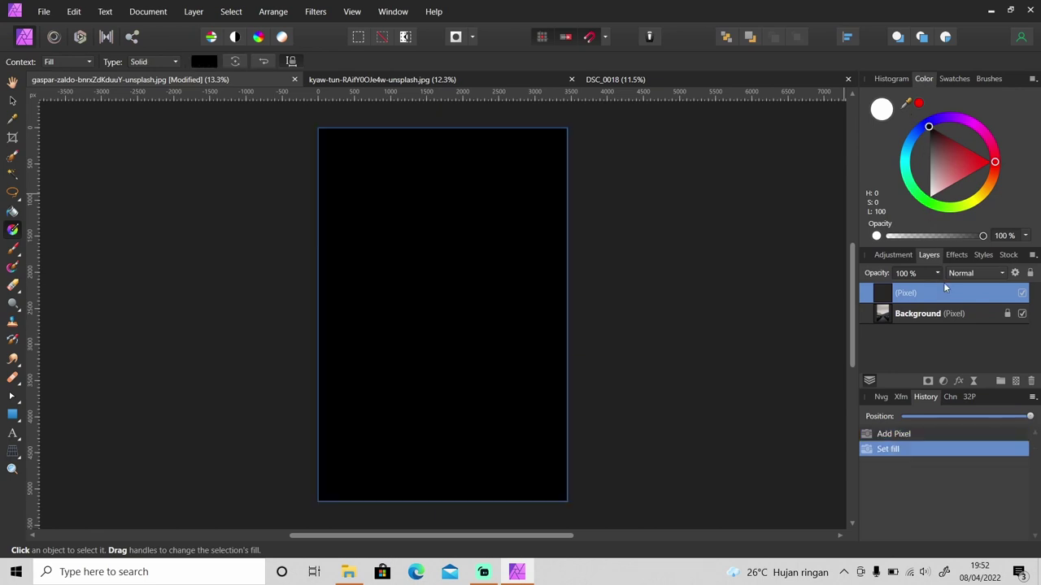
drag(905, 295, 981, 331)
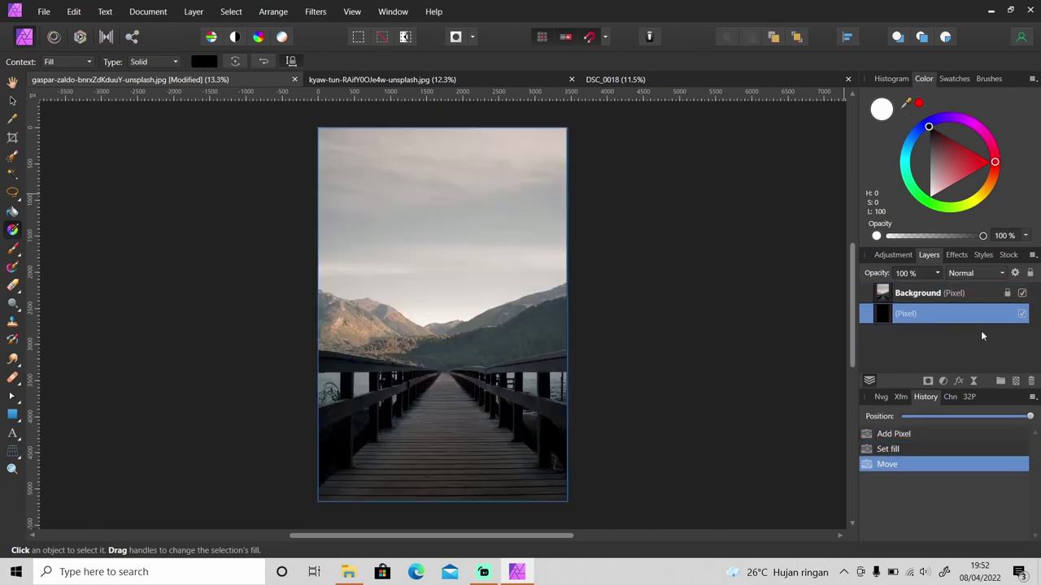
Step: Mask the Background layer and paint out the sky and mountaintops with a large soft black brush at 0% hardness
click(941, 294)
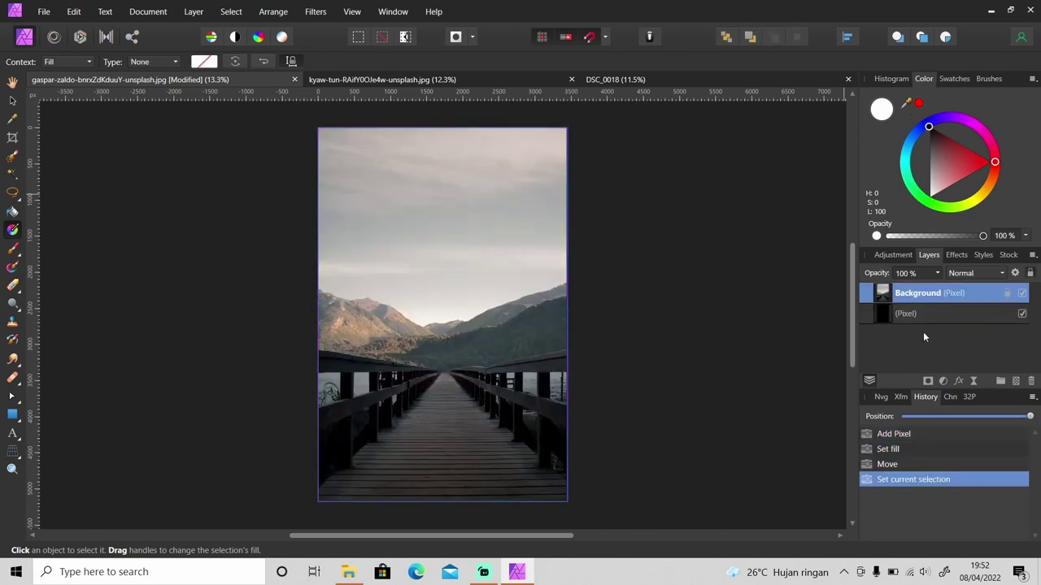
click(928, 382)
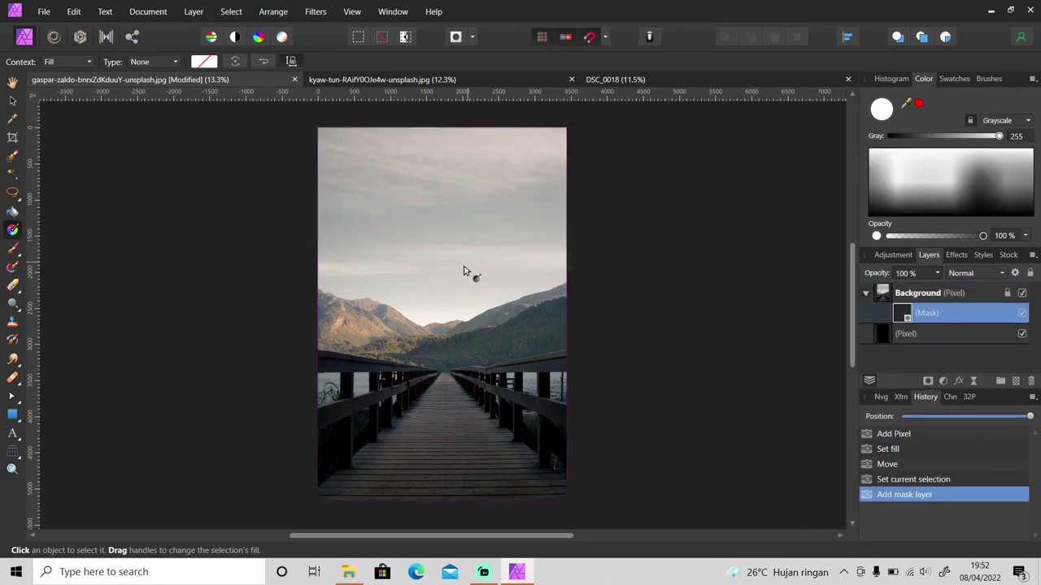
key(b)
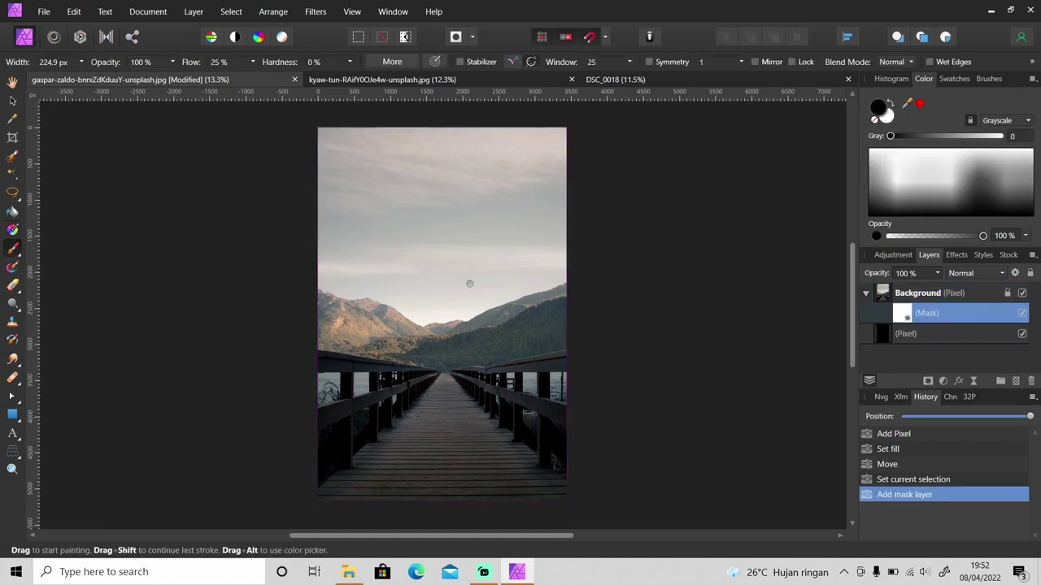
key(bracketright)
key(bracketright)
key(bracketright)
key(bracketright)
key(bracketright)
key(bracketright)
key(bracketright)
key(bracketright)
key(bracketright)
key(bracketright)
key(bracketleft)
key(bracketleft)
mouse_move(341, 110)
mouse_down()
mouse_move(550, 126)
mouse_move(572, 137)
mouse_move(425, 137)
mouse_move(524, 140)
mouse_move(565, 189)
mouse_up()
key(bracketright)
key(bracketright)
key(bracketright)
mouse_move(322, 163)
mouse_down()
mouse_move(340, 178)
mouse_move(460, 174)
mouse_move(349, 200)
mouse_move(504, 239)
mouse_move(343, 256)
mouse_move(344, 269)
mouse_move(353, 251)
mouse_move(390, 265)
mouse_move(567, 231)
mouse_move(544, 263)
mouse_move(376, 291)
mouse_move(448, 288)
mouse_move(558, 256)
mouse_move(325, 275)
mouse_move(464, 151)
mouse_move(330, 191)
mouse_move(710, 255)
mouse_up()
click(867, 296)
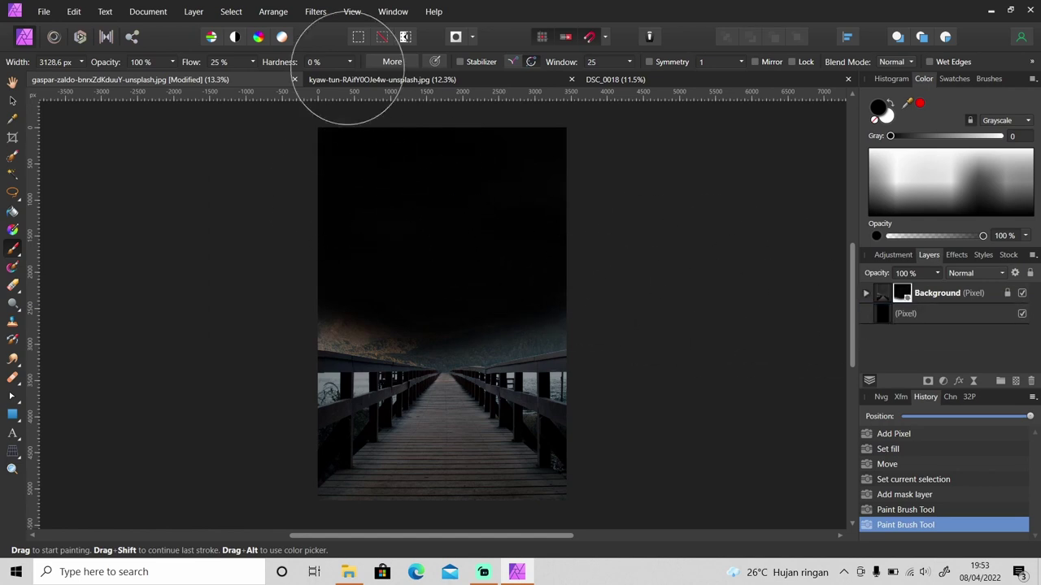
Step: Show the Assets studio and dock it beside the canvas
click(351, 11)
mouse_move(330, 242)
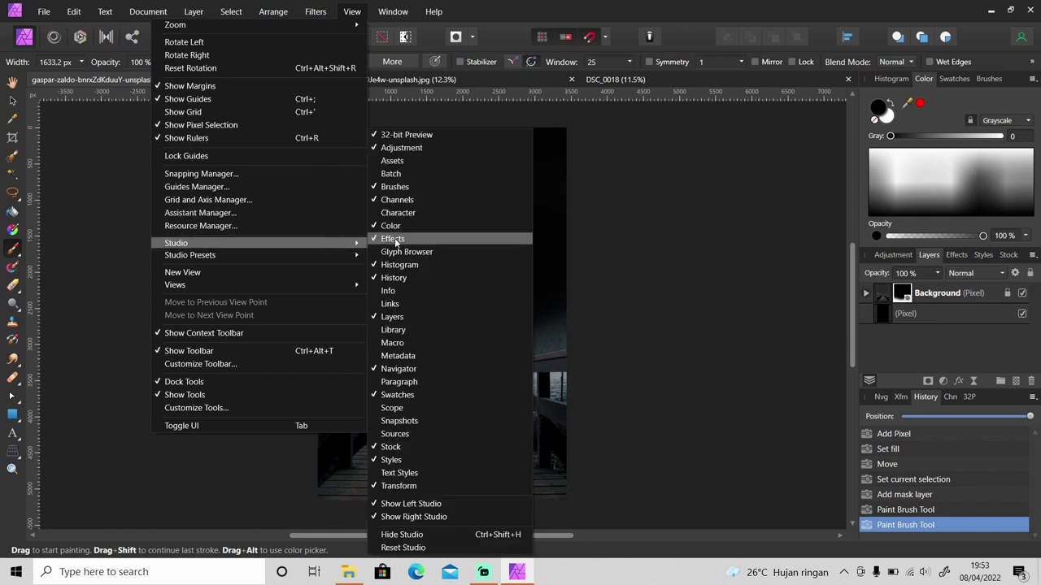
click(389, 160)
drag(122, 128, 37, 105)
Step: Place the thick_fog.png overlay from Fog Overlays by Paper Farms on the bridge image and put the Assets studio away
click(72, 96)
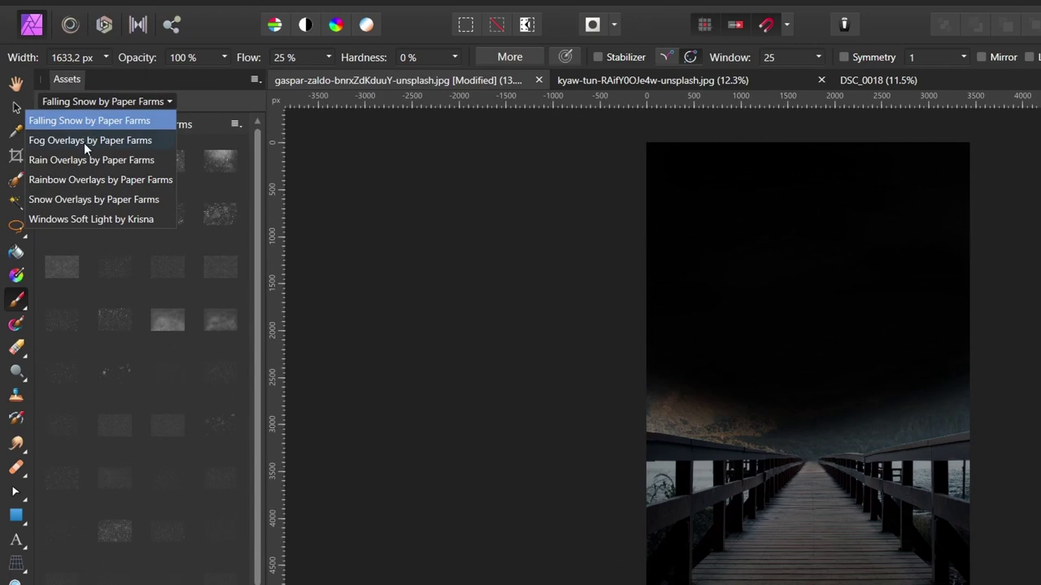
click(91, 141)
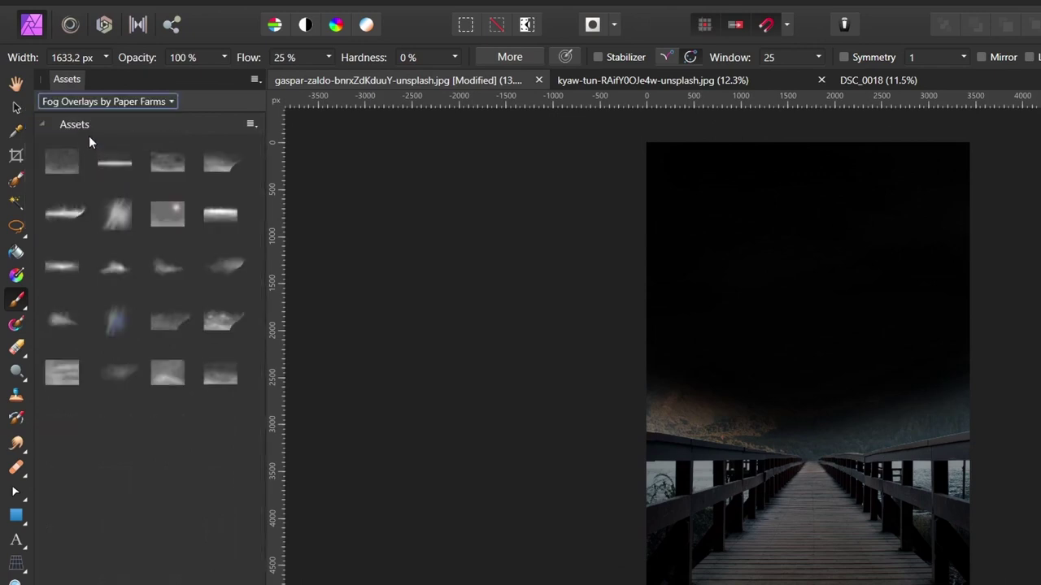
drag(165, 381, 733, 340)
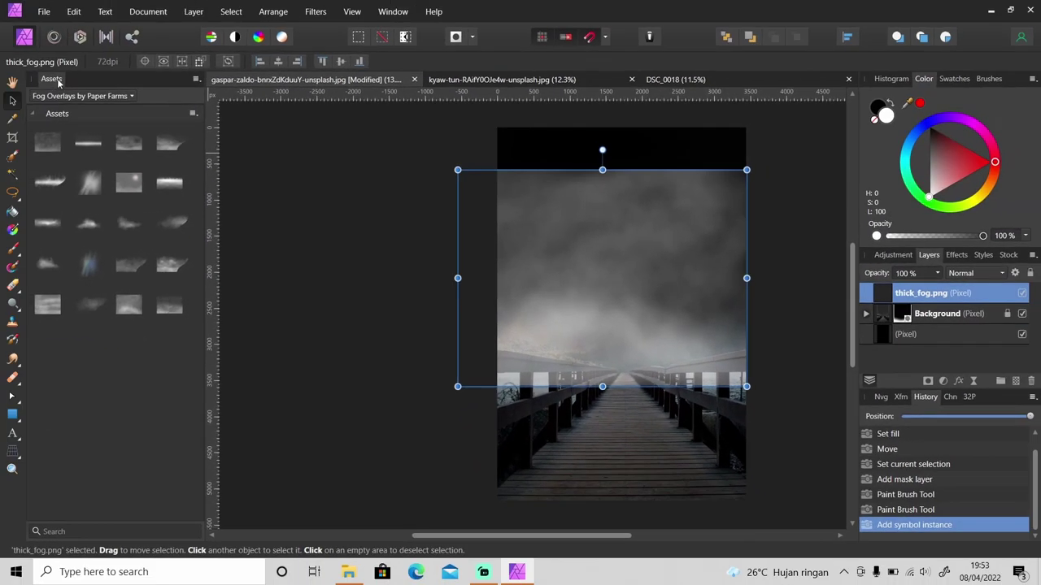
drag(58, 83, 96, 107)
click(240, 102)
Step: Align the fog overlay with the image's top edge, centred horizontally, and flip it vertically
drag(458, 291, 478, 251)
click(272, 14)
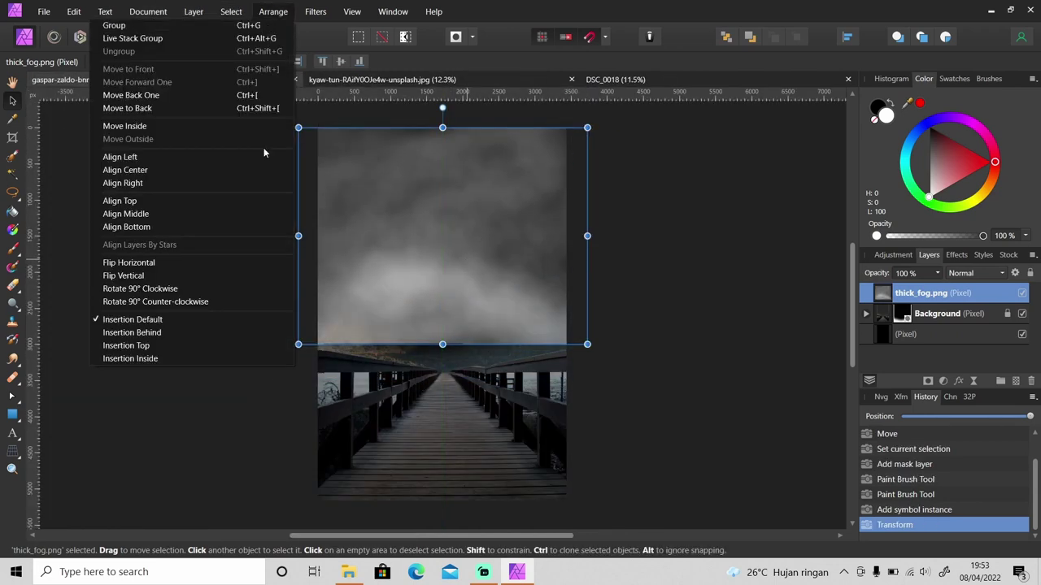
click(234, 274)
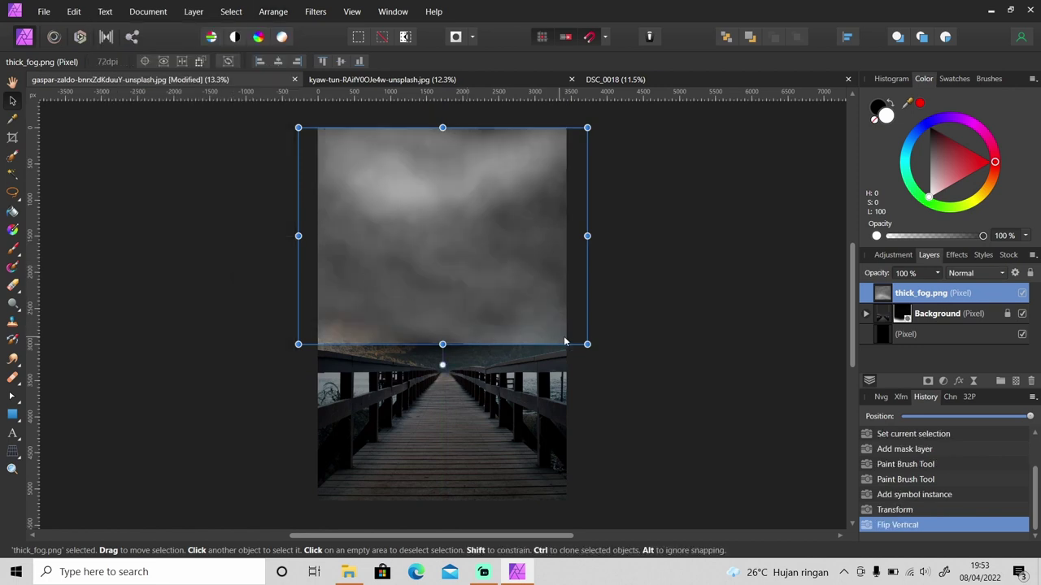
Step: Enlarge and recentre the fog so it reaches down to the bridge, and place its layer beneath Background
drag(587, 344, 621, 370)
drag(571, 328, 541, 326)
drag(935, 299, 953, 333)
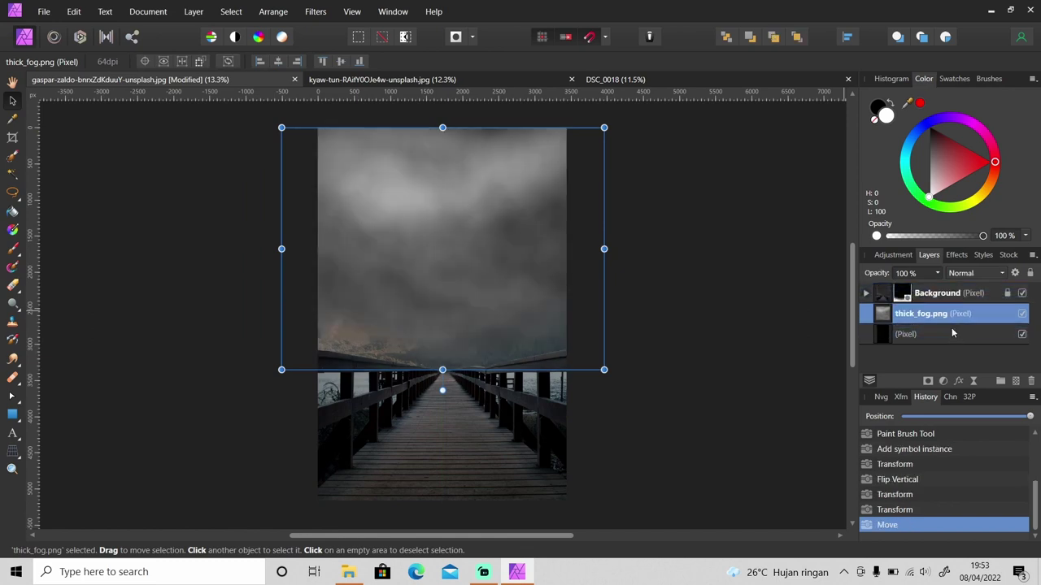
drag(604, 370, 618, 379)
drag(557, 328, 546, 328)
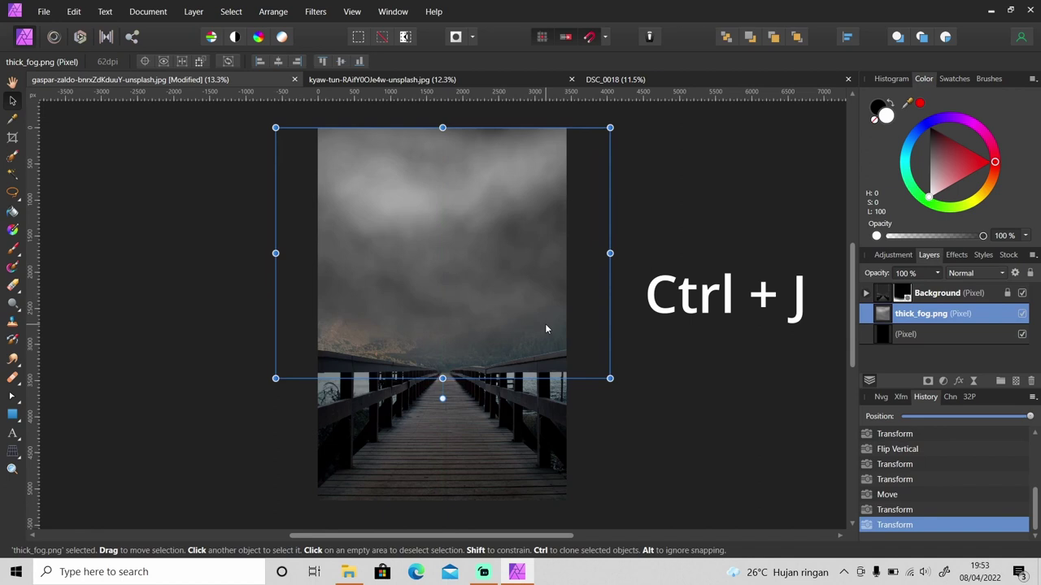
Step: Duplicate the thick_fog.png layer and flip the copy vertically
key(ctrl+j)
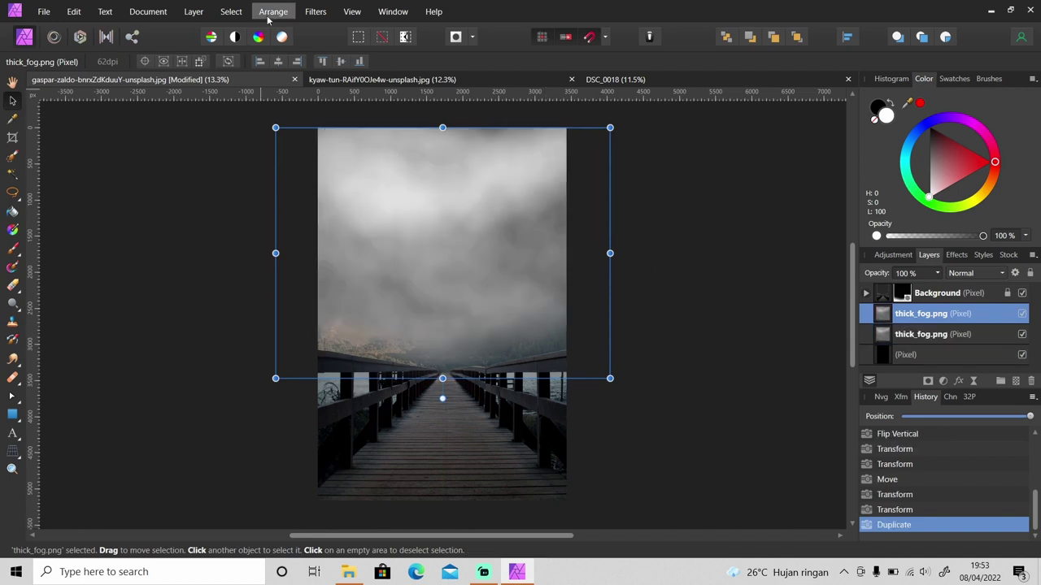
click(272, 12)
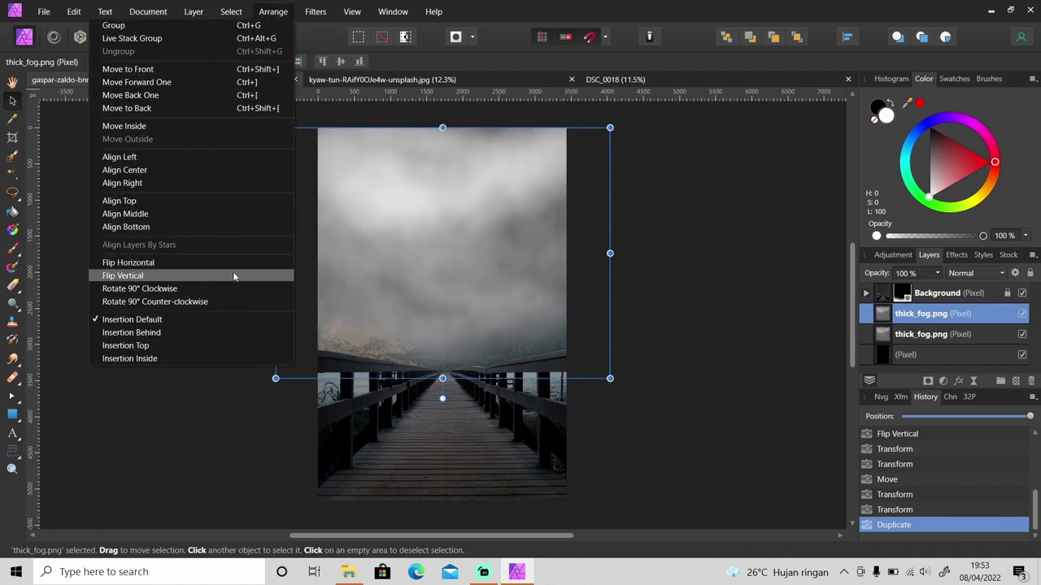
click(235, 277)
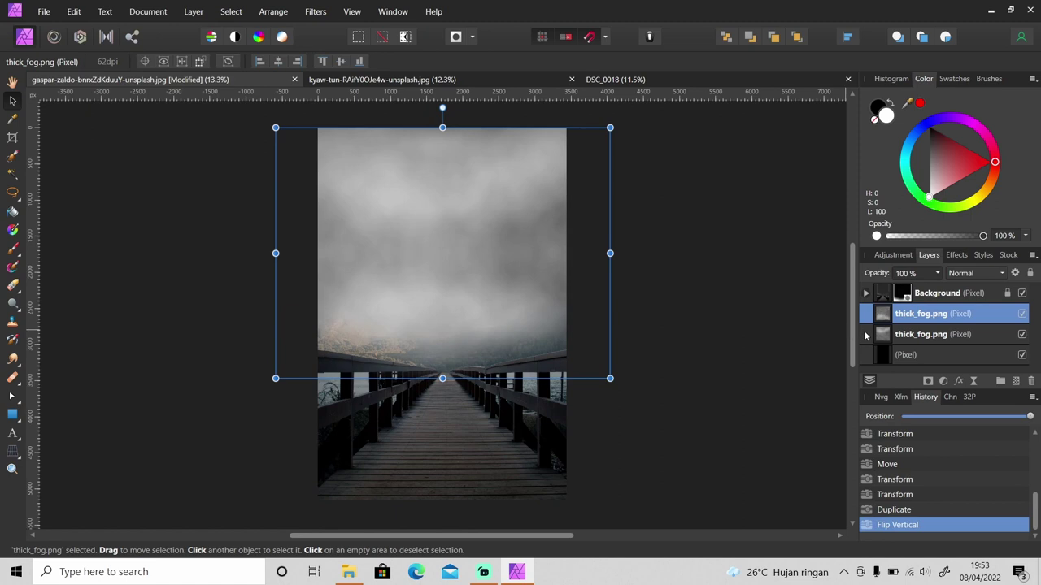
Step: Duplicate the fog again, place this copy above the Background layer and shift it down over the bridge
key(ctrl+j)
drag(958, 317, 969, 287)
drag(493, 317, 498, 402)
Step: Mask the topmost fog layer and fade its hard upper edge with a large soft black brush
click(929, 381)
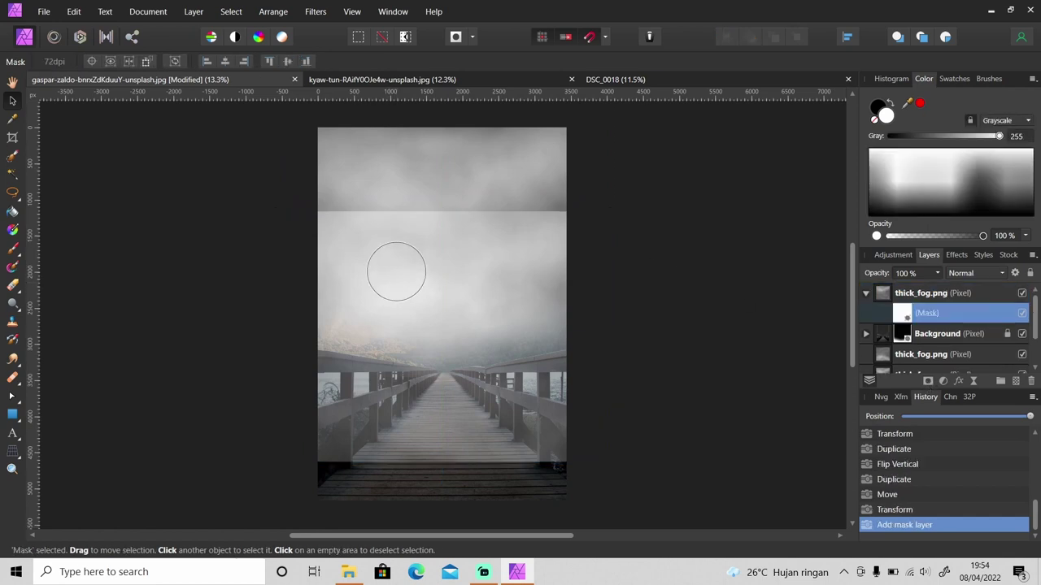
key(b)
key(bracketright)
key(bracketright)
key(bracketright)
key(bracketleft)
mouse_move(329, 214)
mouse_down()
mouse_move(556, 219)
mouse_move(474, 208)
mouse_move(286, 219)
mouse_move(509, 216)
mouse_up()
Step: Fade the topmost fog's lower edge across the near bridge planks with a smaller black brush on the mask
key(bracketleft)
key(bracketleft)
key(bracketleft)
mouse_move(391, 471)
mouse_down()
mouse_move(482, 449)
mouse_move(528, 473)
mouse_move(375, 473)
mouse_move(375, 482)
mouse_move(324, 463)
mouse_move(361, 478)
mouse_move(529, 479)
mouse_up()
Step: Thin the fog over both bridge railings by painting black on the topmost fog's mask with varied brush sizes
key(bracketright)
key(bracketright)
mouse_move(327, 397)
mouse_down()
mouse_move(341, 399)
mouse_move(308, 405)
mouse_up()
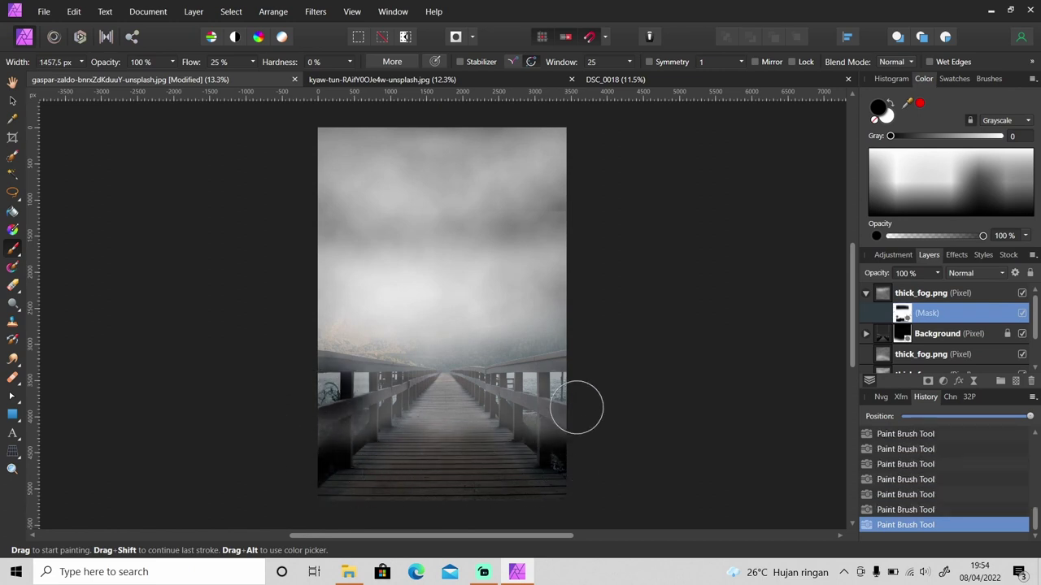
drag(551, 389, 578, 401)
key(bracketleft)
key(bracketleft)
key(bracketleft)
mouse_move(533, 431)
mouse_down()
mouse_move(549, 439)
mouse_move(514, 439)
mouse_move(509, 392)
mouse_up()
click(347, 445)
key(bracketleft)
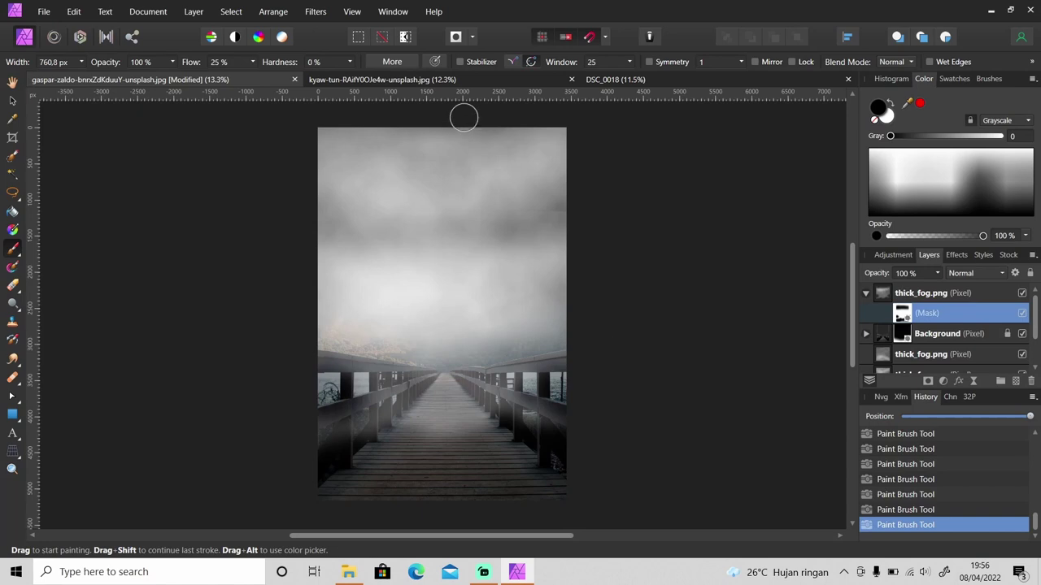
Step: In the red fish image, select the black background with Select Sampled Color at 15% tolerance
click(460, 78)
key(h)
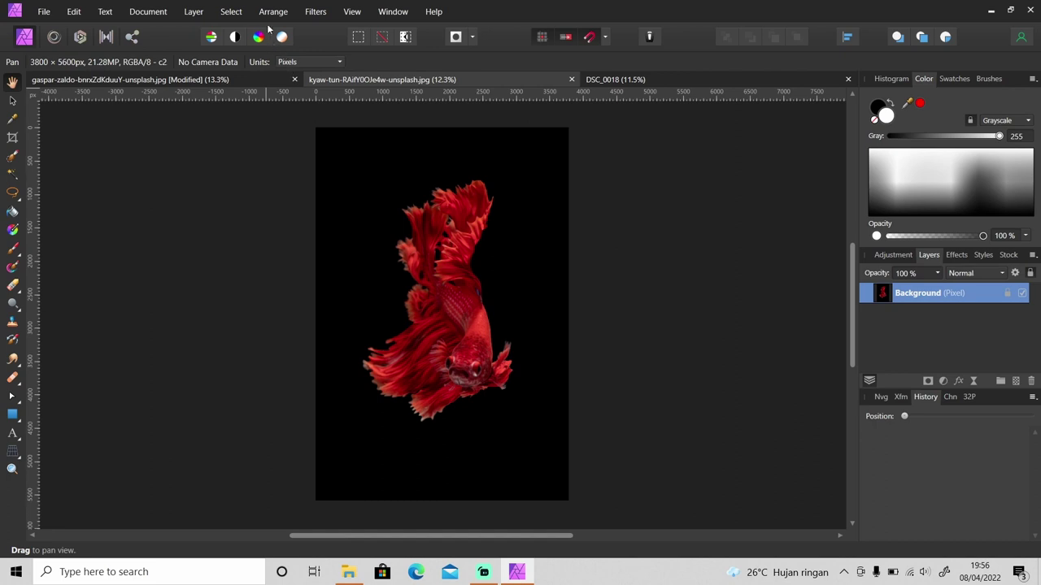
click(237, 13)
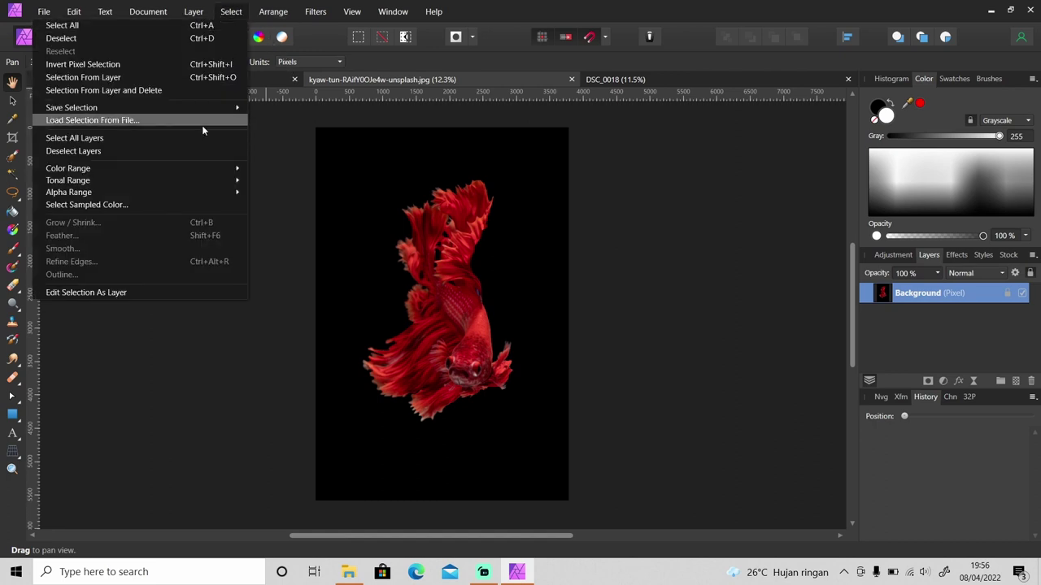
click(187, 205)
click(350, 172)
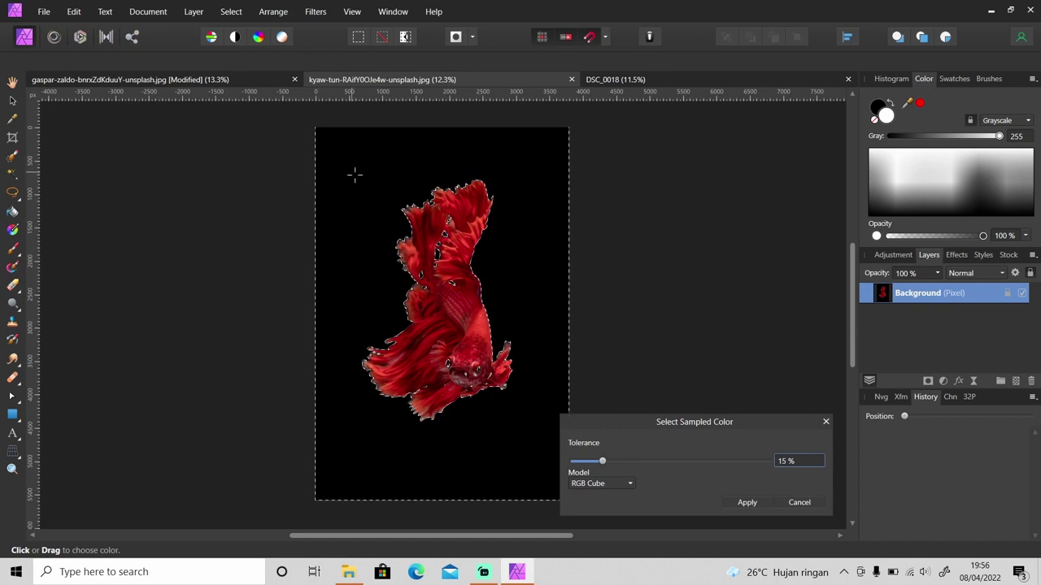
click(749, 502)
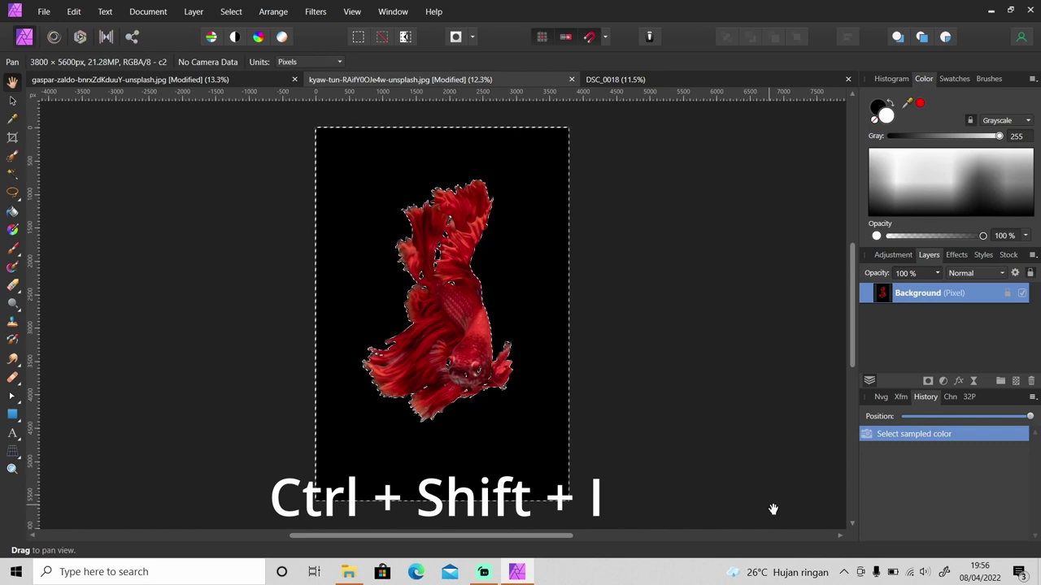
Step: Invert the selection to the fish, mask its layer with it and deselect
key(ctrl+shift+i)
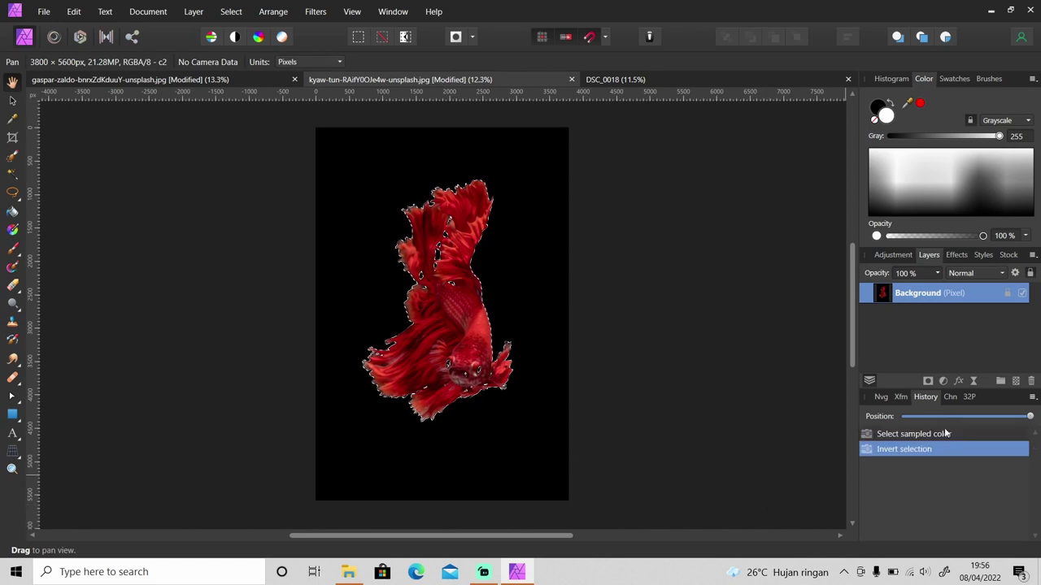
click(927, 381)
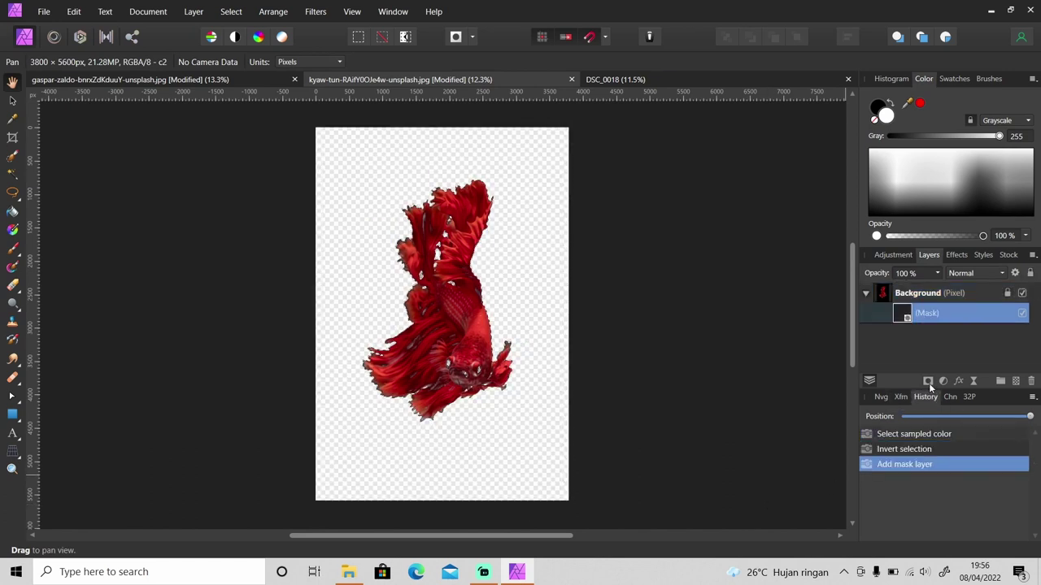
key(ctrl+d)
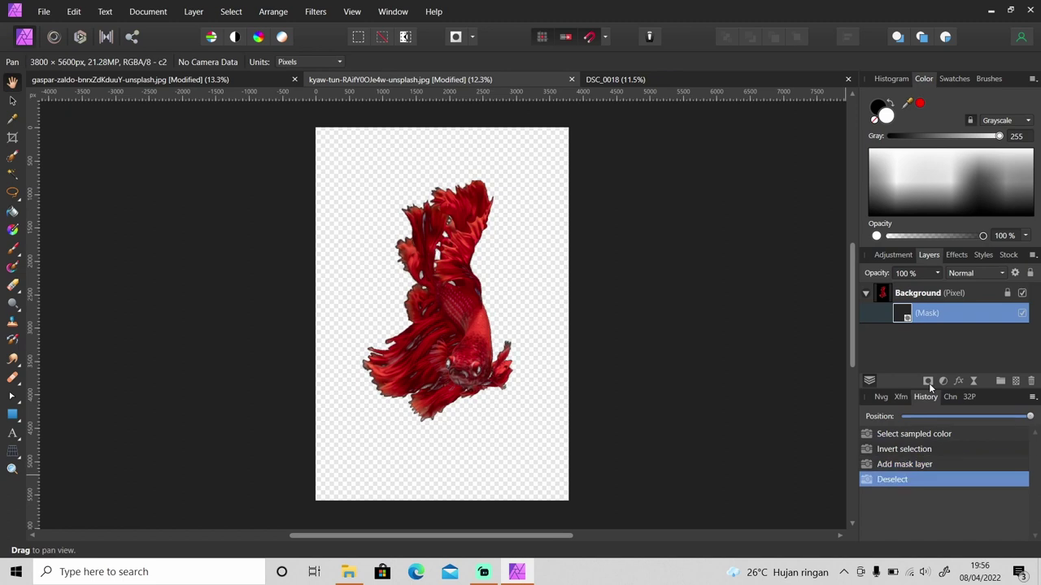
Step: Restore the fish's eyes by painting white over them on its mask
key(b)
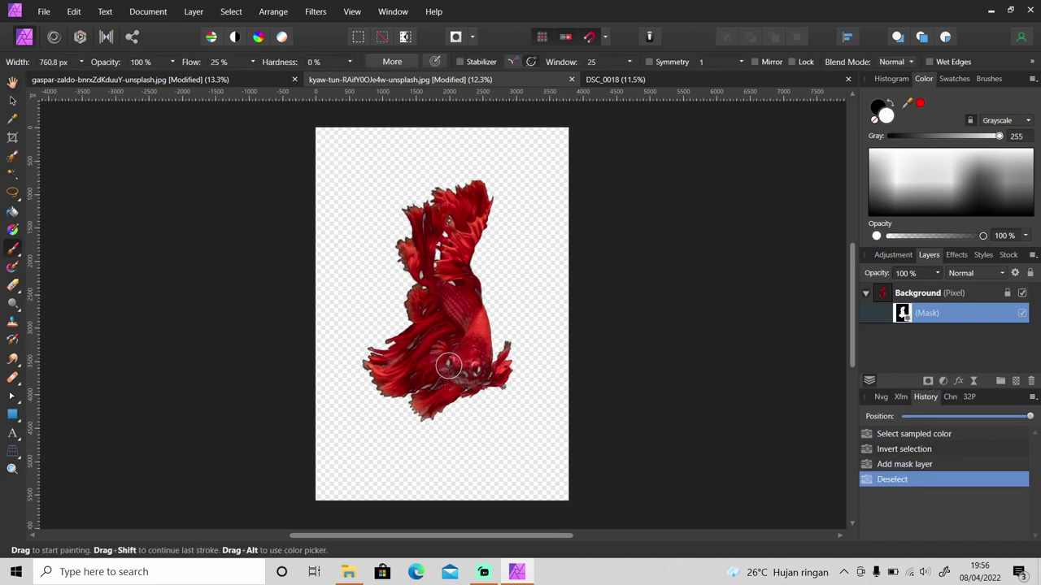
drag(448, 366, 451, 364)
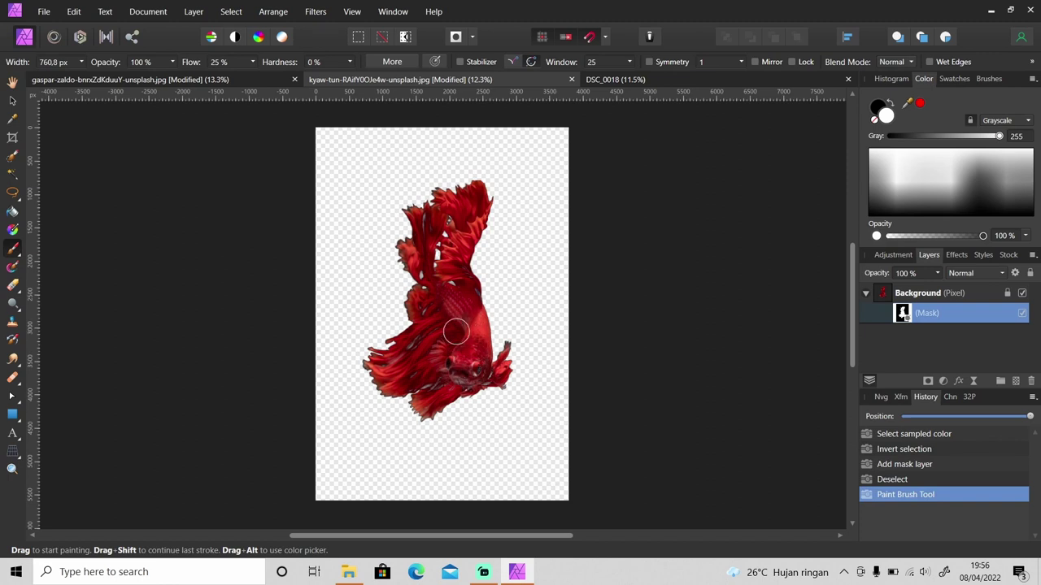
Step: Copy the masked fish into the bridge composite above the topmost fog and position it hanging over the walkway
click(948, 300)
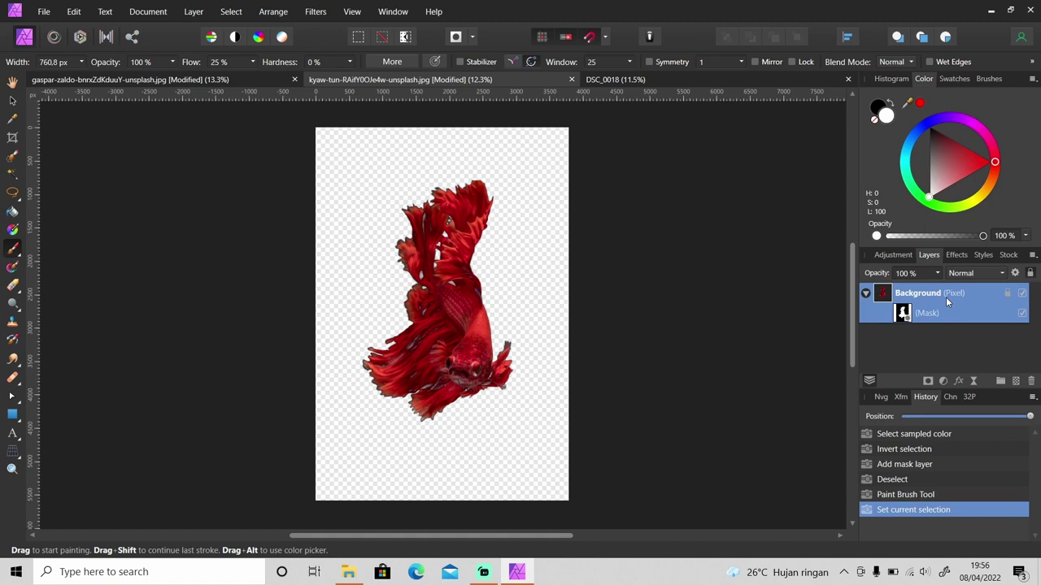
click(272, 79)
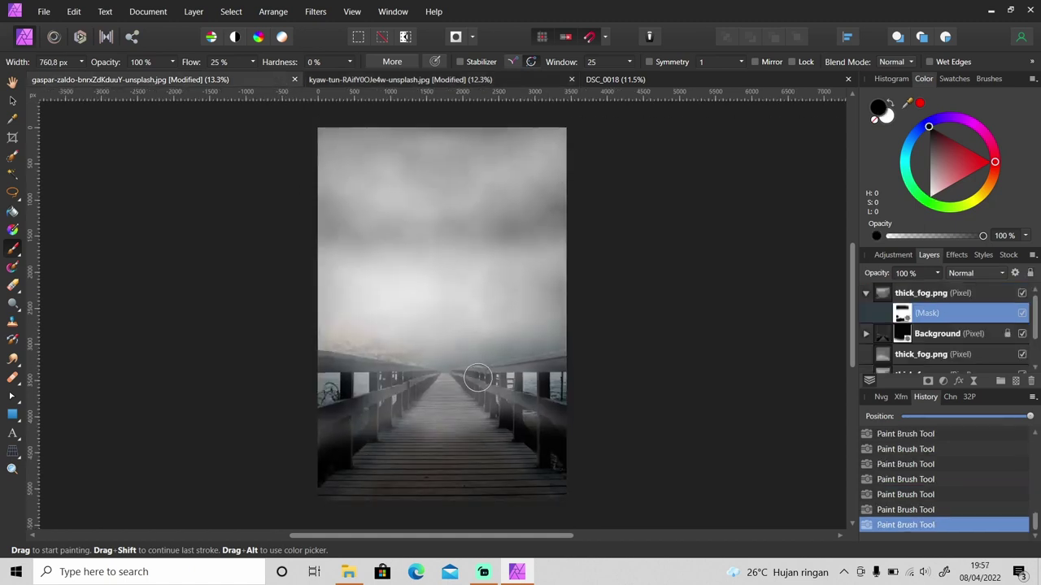
click(961, 303)
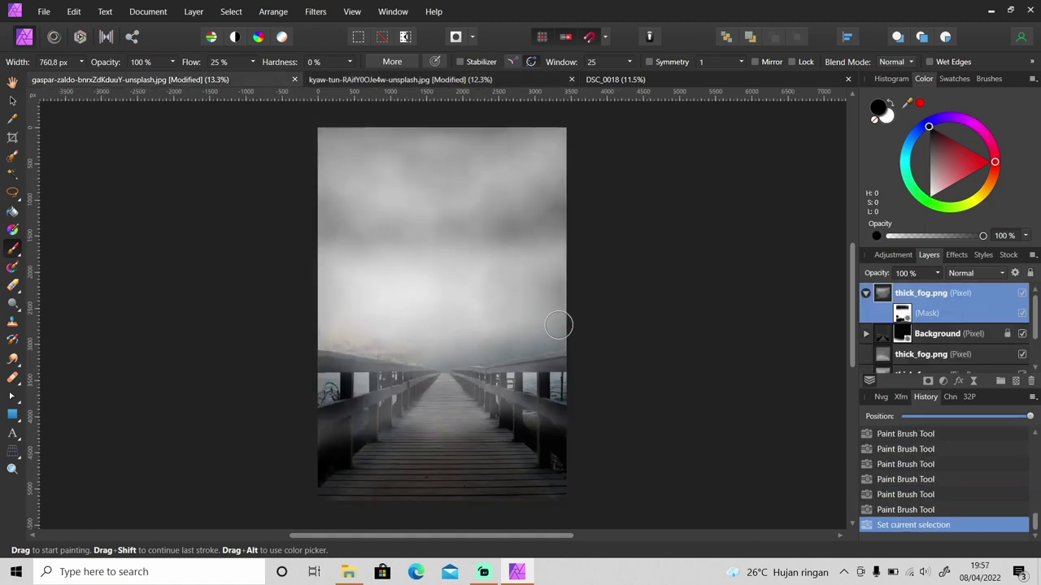
key(ctrl+v)
key(v)
drag(481, 379, 459, 315)
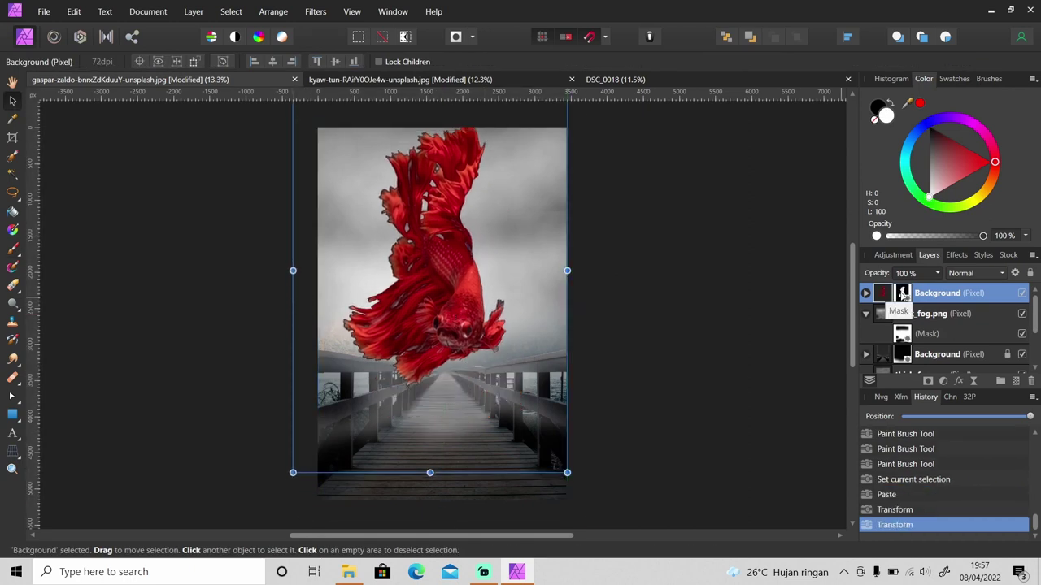
Step: Soften the outer edges of the fish's fins and tail by painting black on its mask with an 875 px brush
click(902, 294)
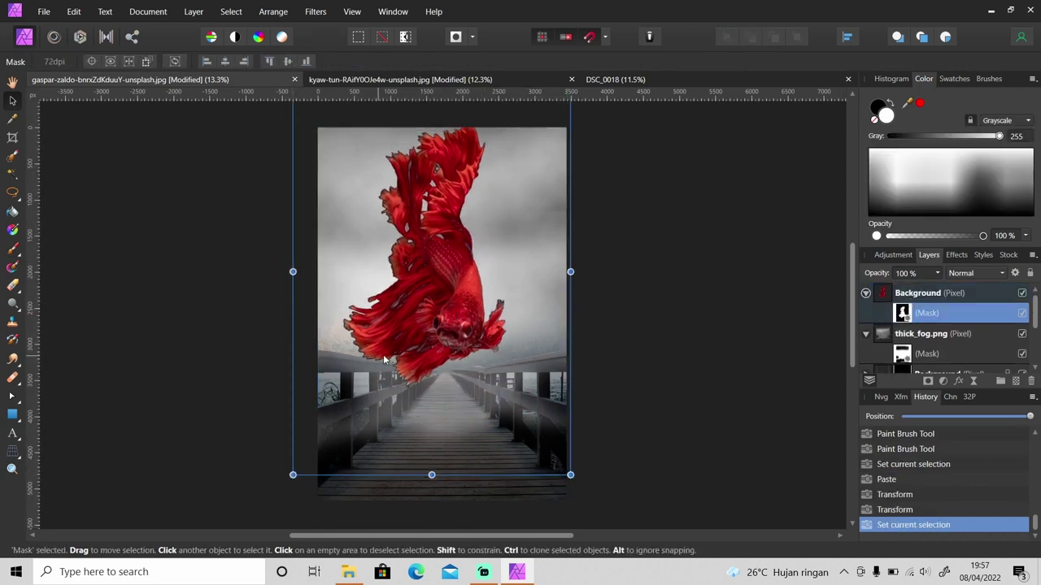
key(b)
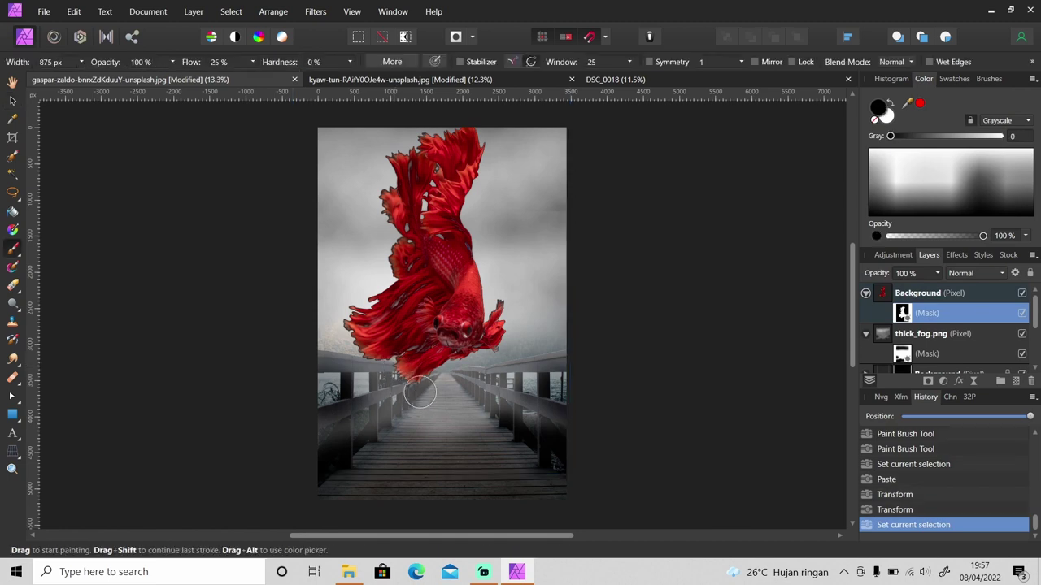
drag(404, 383, 418, 381)
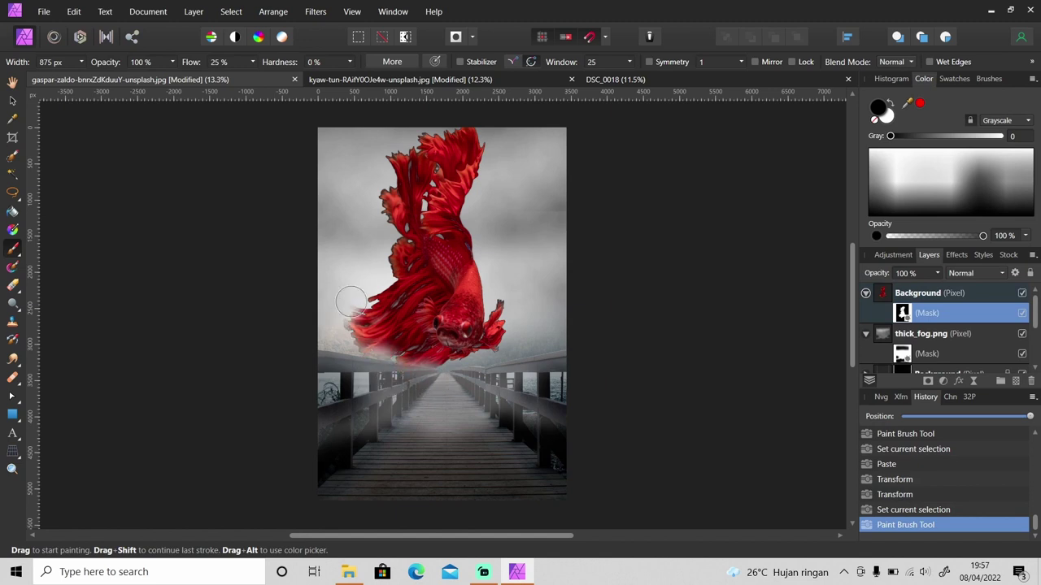
mouse_move(339, 316)
mouse_down()
mouse_move(384, 282)
mouse_move(392, 228)
mouse_move(369, 197)
mouse_move(399, 146)
mouse_move(440, 120)
mouse_up()
drag(487, 149, 476, 199)
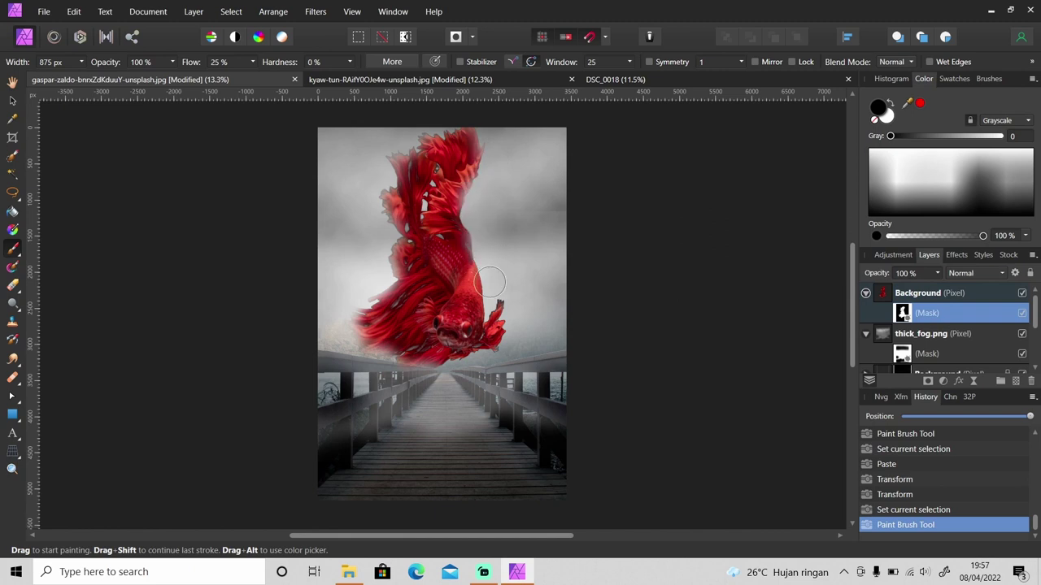
Step: Fade misty patches into the fish's lower fins and body with an 1157.1 px black brush on its mask
key(bracketright)
key(bracketright)
click(381, 326)
drag(385, 323, 420, 355)
drag(394, 302, 381, 329)
click(396, 348)
click(396, 348)
click(399, 294)
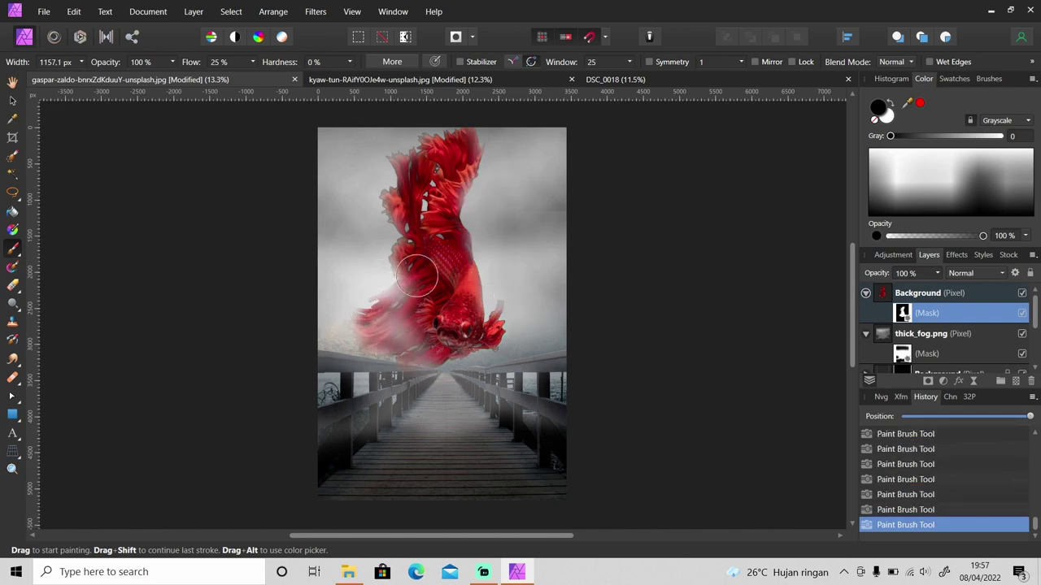
drag(399, 293, 431, 209)
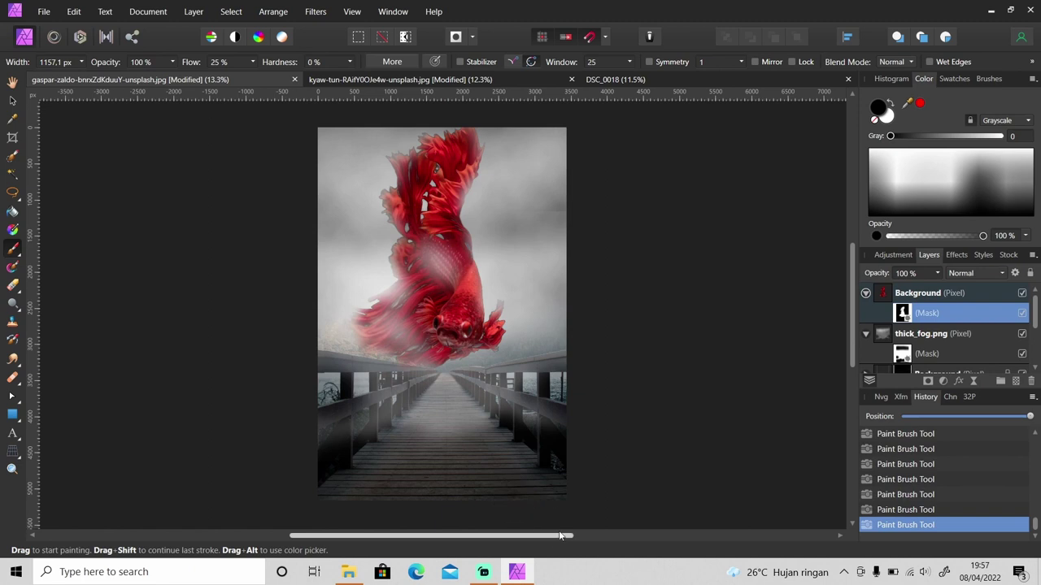
Step: Add a Curves adjustment and nest it inside the fish layer
click(945, 295)
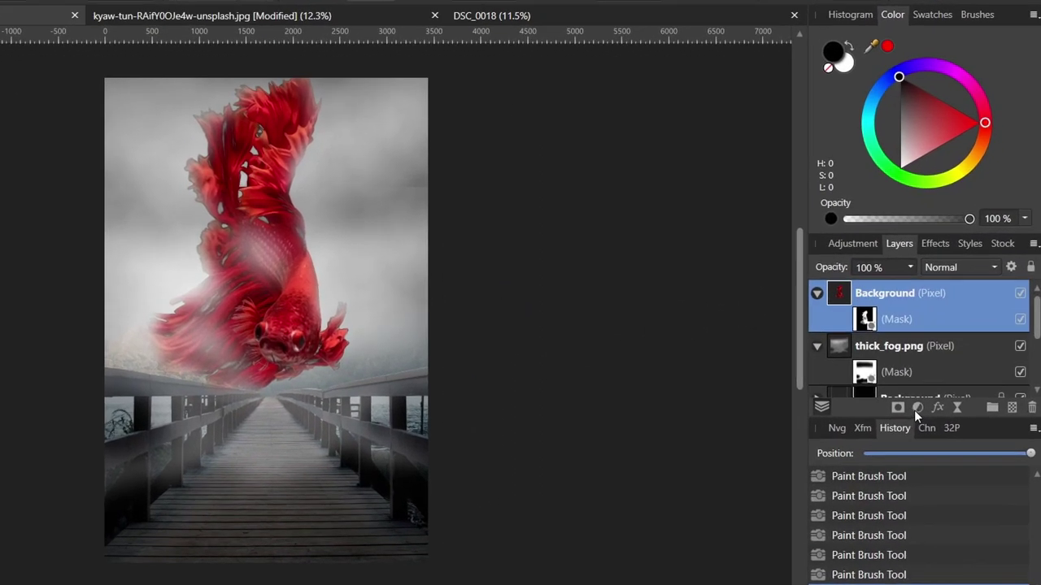
click(942, 380)
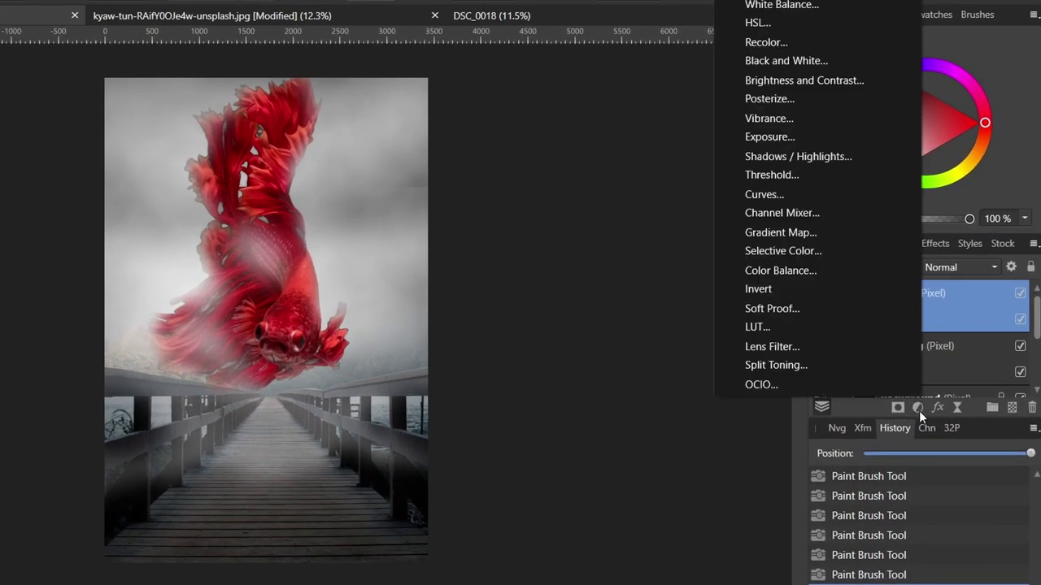
click(822, 197)
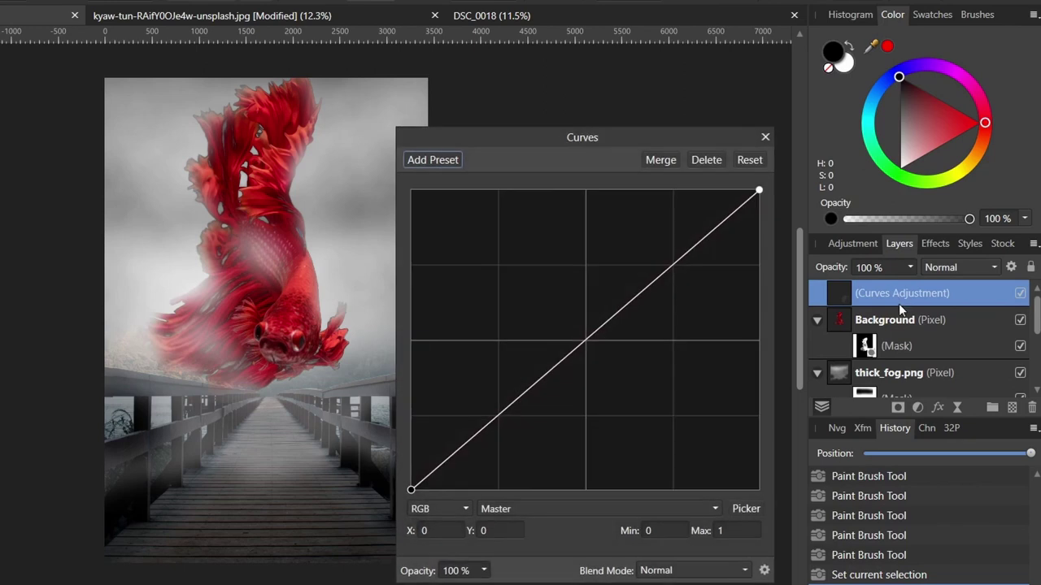
drag(901, 294, 878, 331)
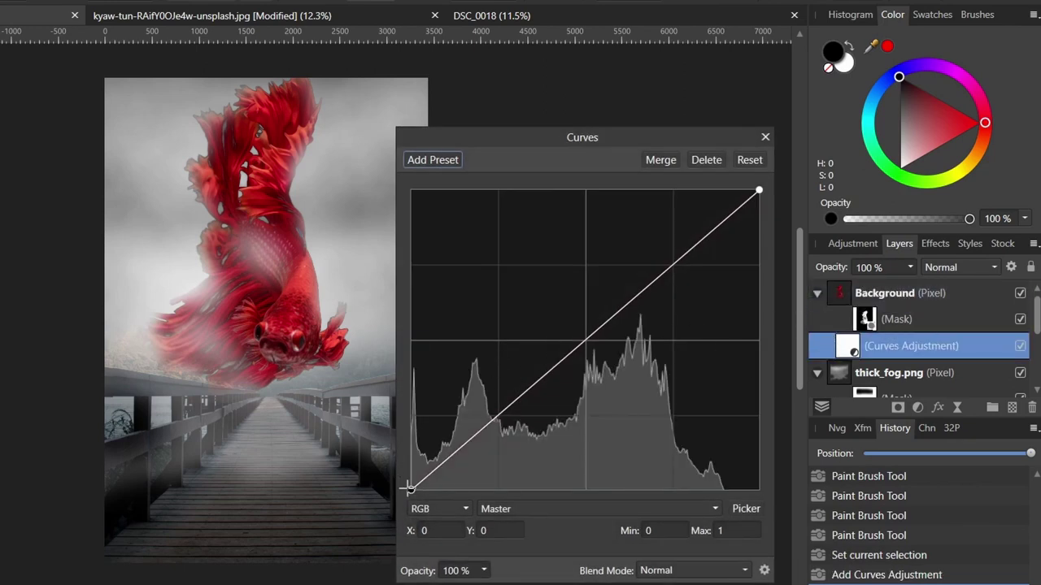
Step: Raise the black point and pull the midtones slightly down in the fish's Curves, and compare the result by toggling the adjustment's visibility
drag(412, 492, 411, 466)
click(568, 346)
drag(581, 366, 581, 359)
click(769, 137)
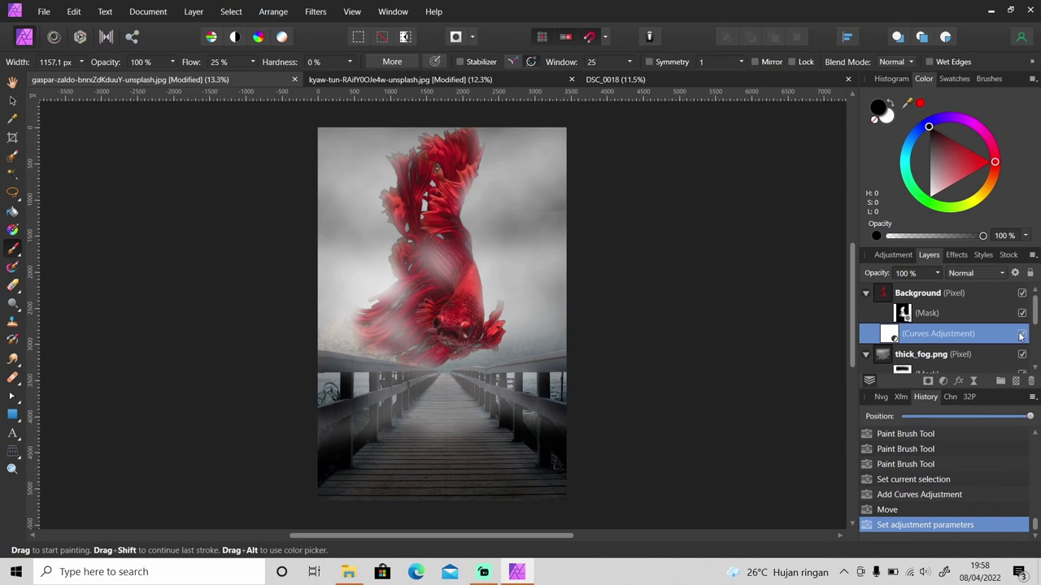
click(1022, 335)
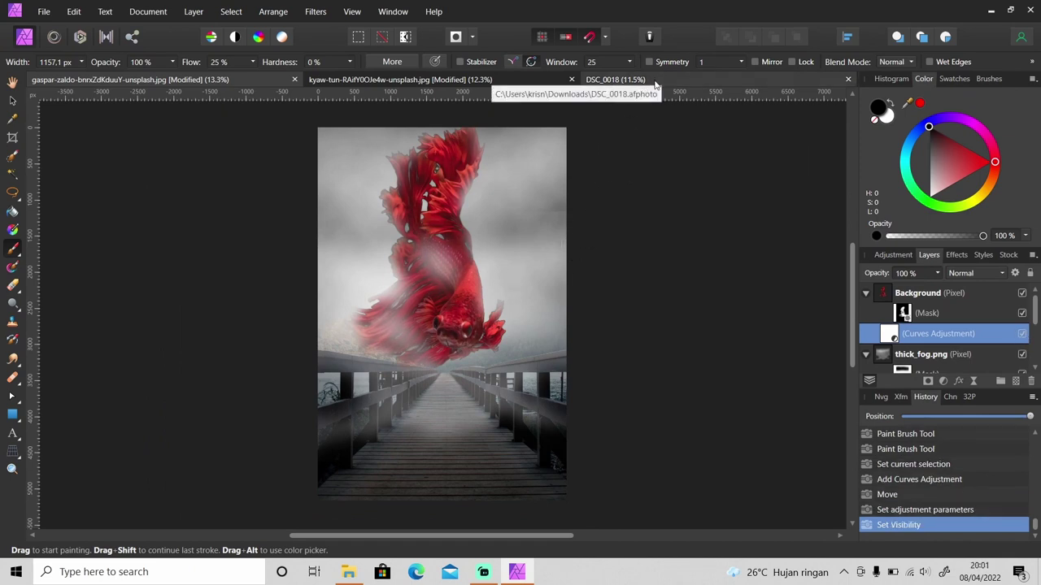
Step: Copy the hooded figure from DSC_0018 into the bridge composite and place its layer at the top of the stack
click(616, 79)
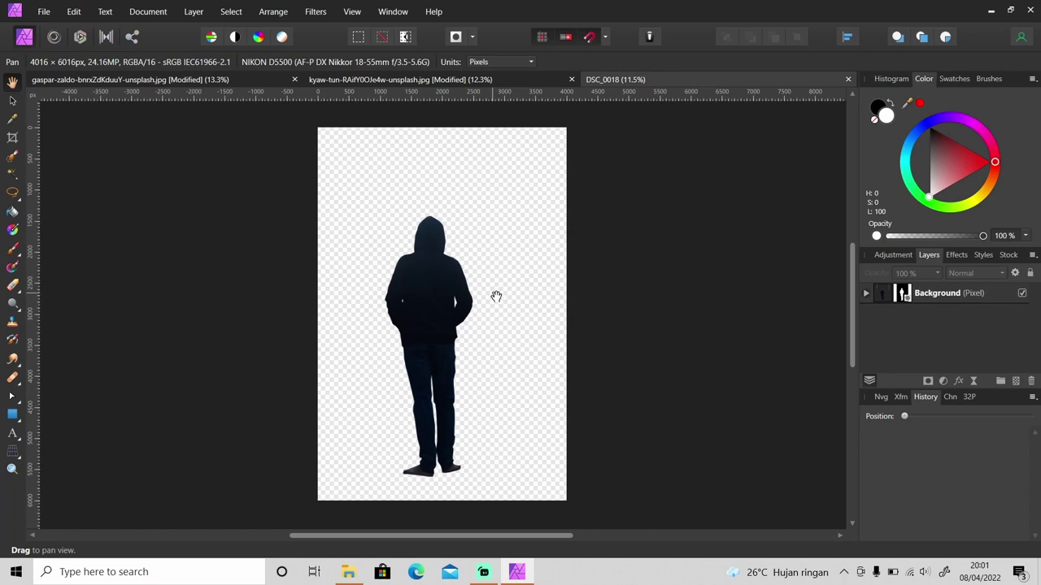
click(951, 301)
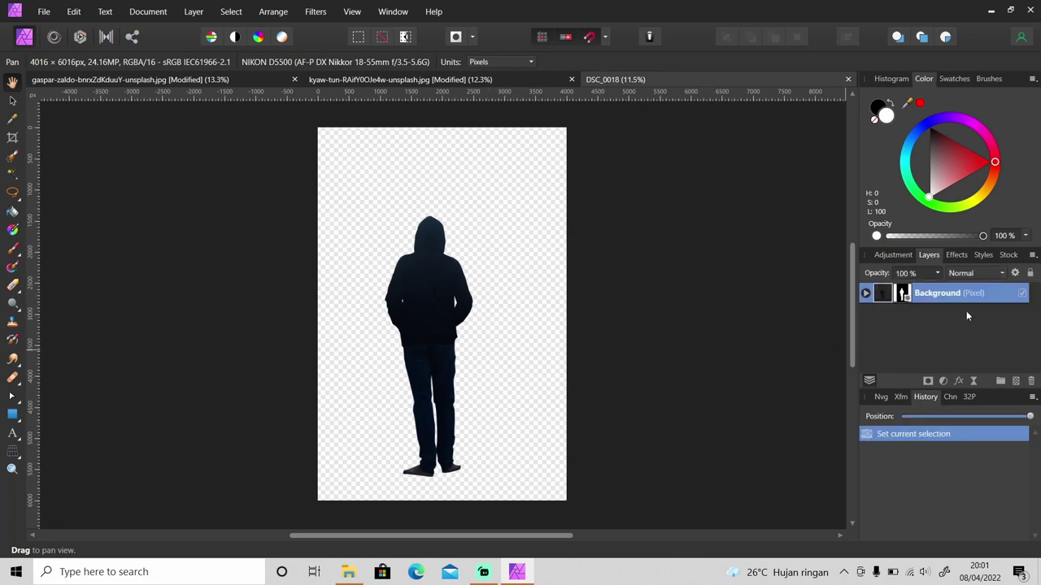
click(233, 79)
key(ctrl+v)
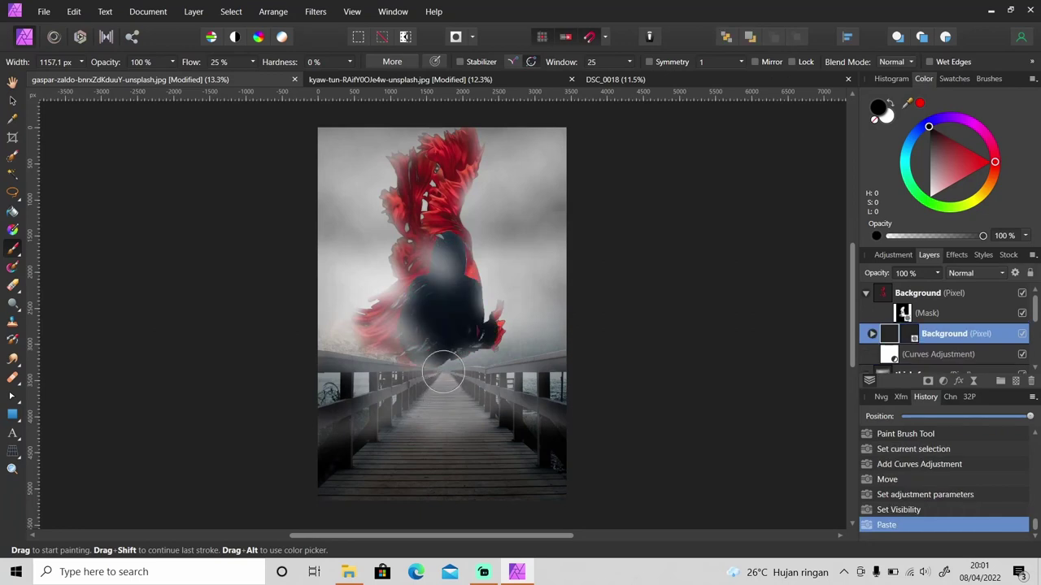
drag(974, 336, 927, 288)
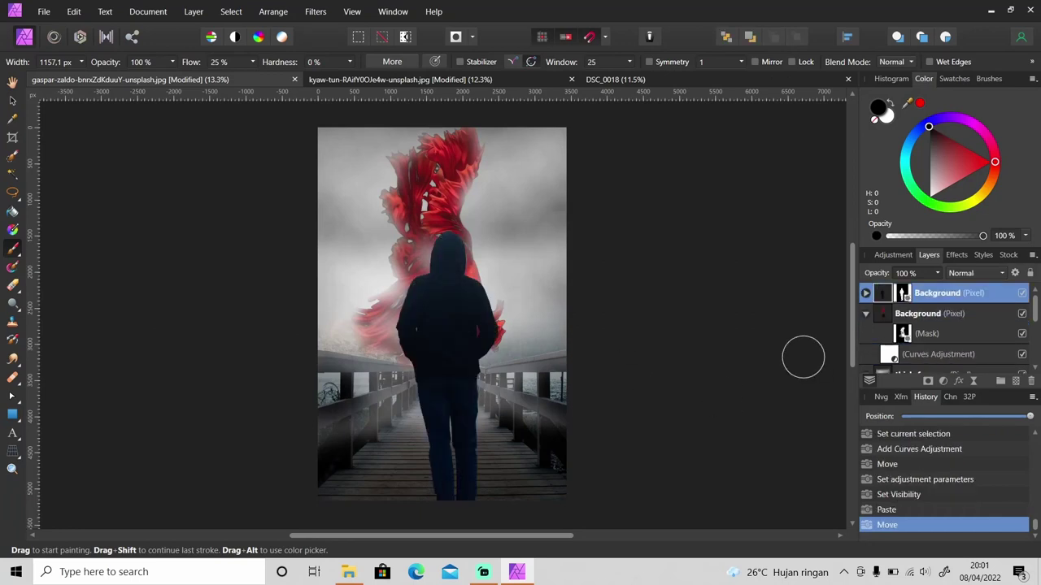
Step: Scale the hooded figure down and place it standing on the walkway below the fish's head
key(v)
drag(319, 122, 484, 377)
drag(545, 479, 447, 374)
drag(386, 272, 442, 355)
drag(472, 421, 448, 386)
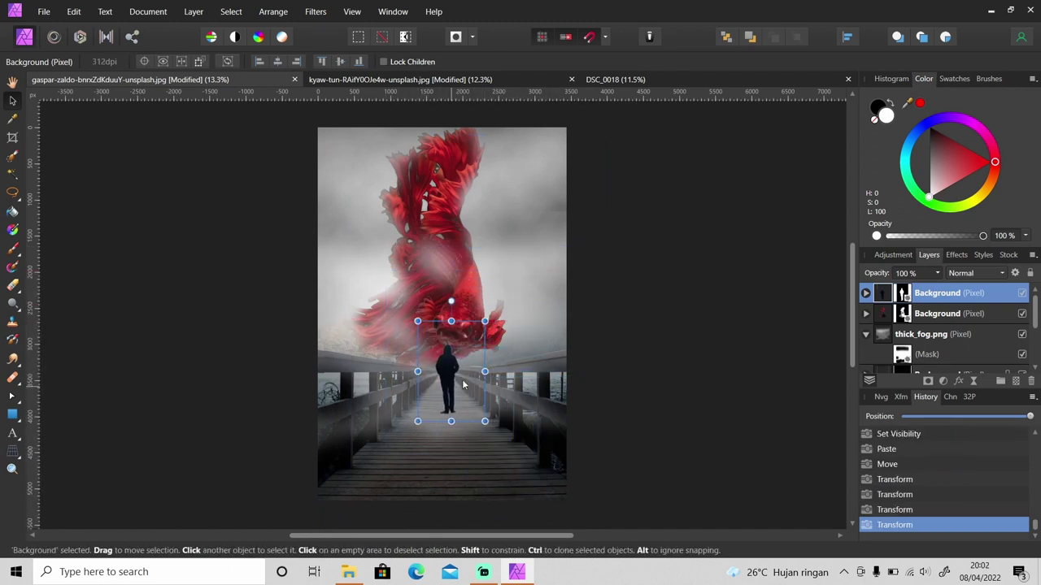
Step: Shrink the hooded figure slightly more, move it a little farther up the walkway and check its placement
drag(486, 321, 478, 332)
drag(453, 376, 456, 365)
key(z)
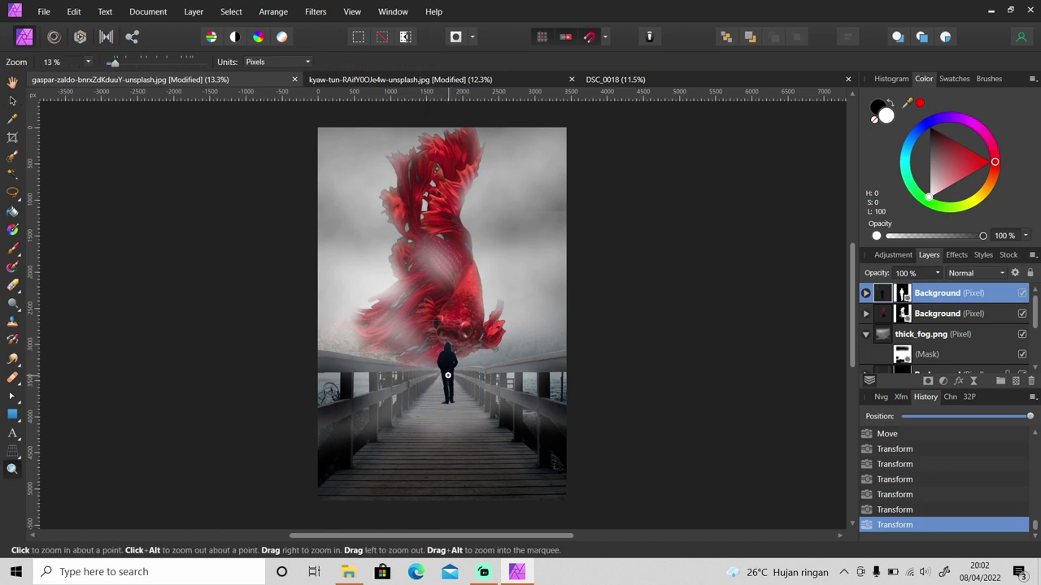
click(449, 376)
key(v)
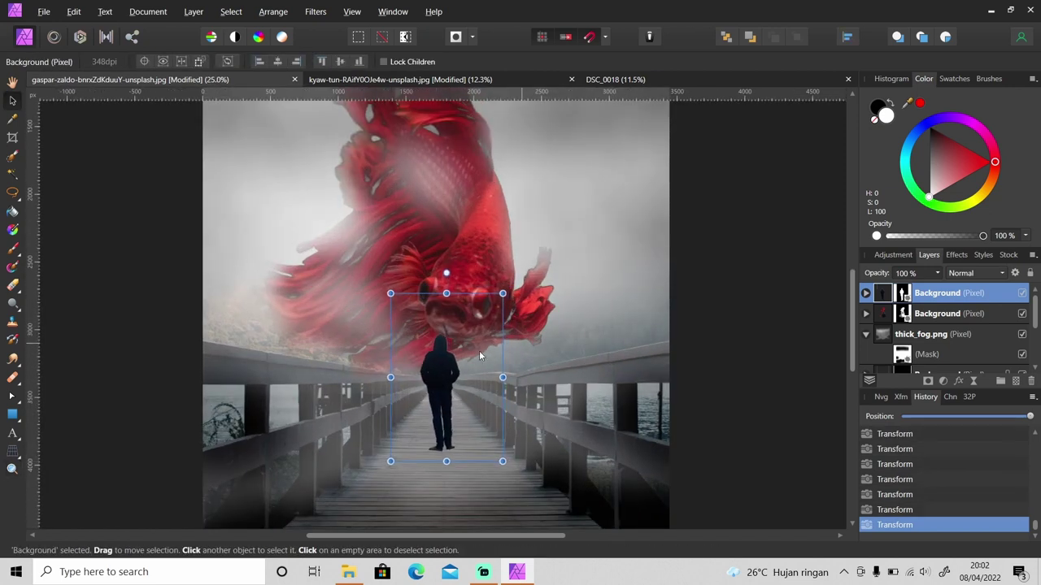
key(z)
alt+click(444, 391)
alt+click(444, 399)
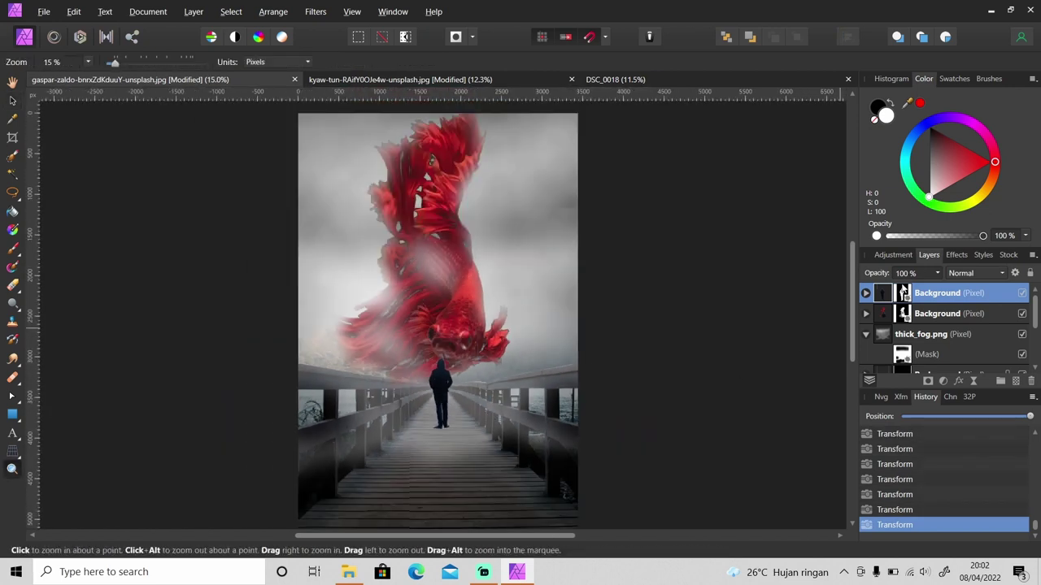
Step: Fade the left side of the figure's legs by painting black on its mask with a soft 268 px brush
click(905, 294)
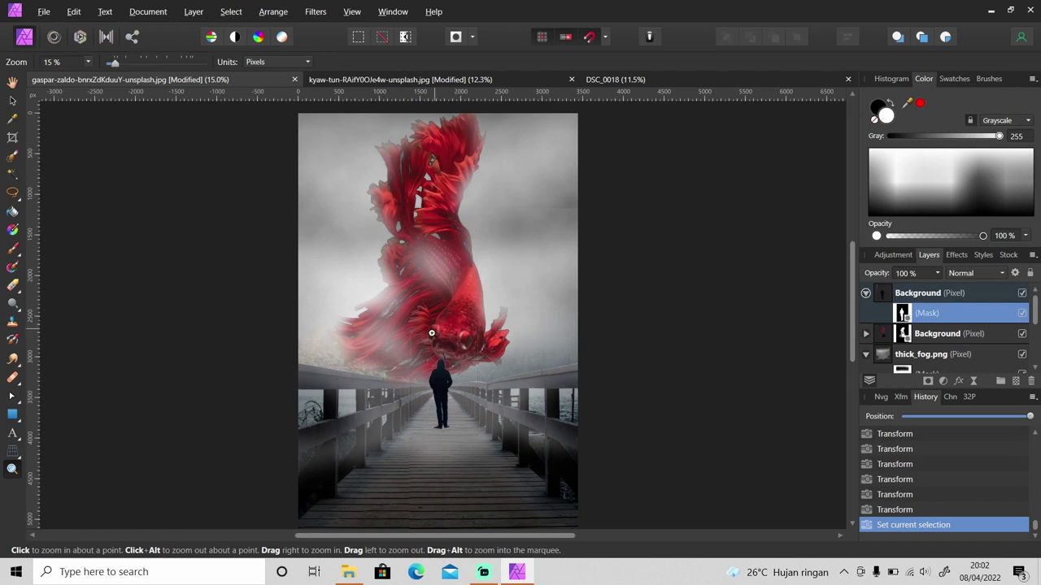
key(b)
click(413, 360)
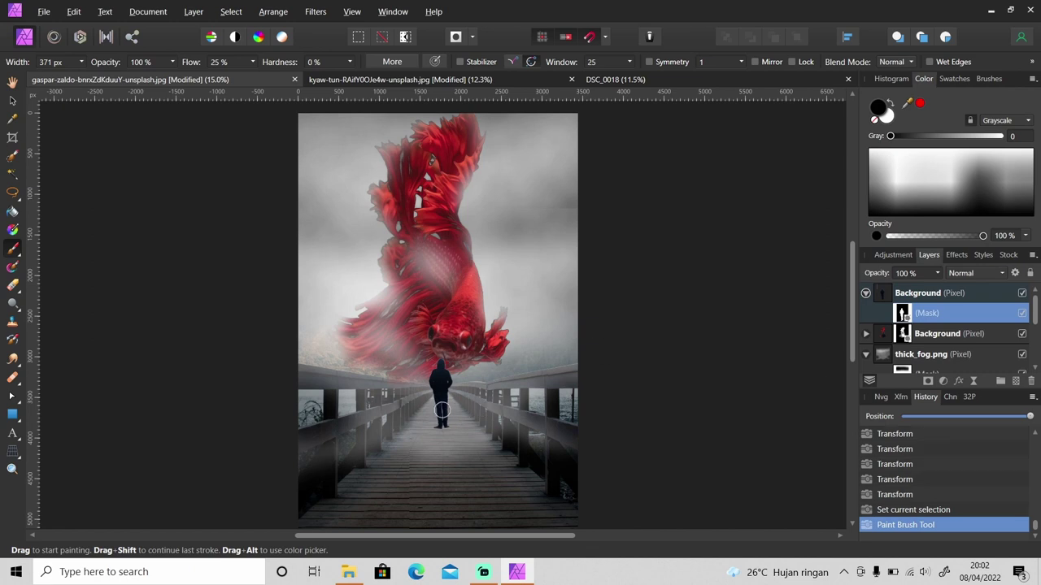
key(z)
click(438, 412)
click(439, 411)
click(438, 412)
key(b)
key(bracketleft)
key(bracketleft)
key(bracketleft)
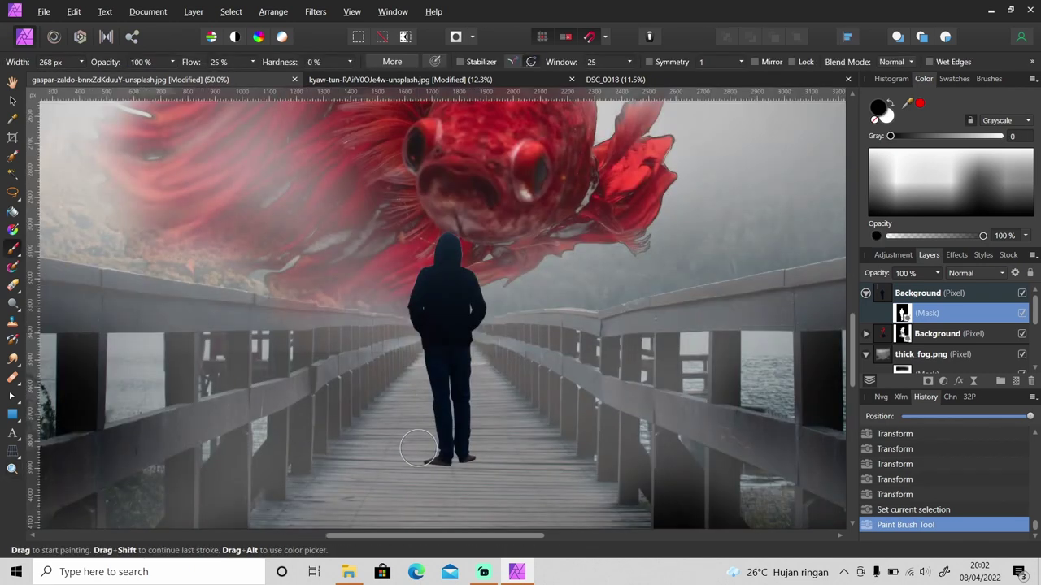
drag(418, 448, 420, 442)
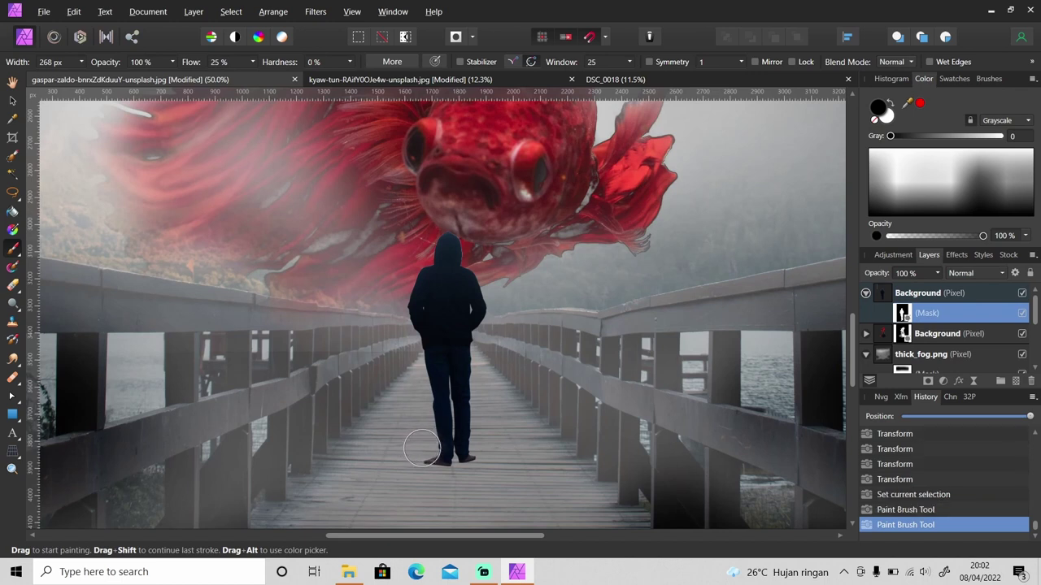
click(418, 392)
click(419, 380)
click(415, 370)
click(408, 362)
click(404, 350)
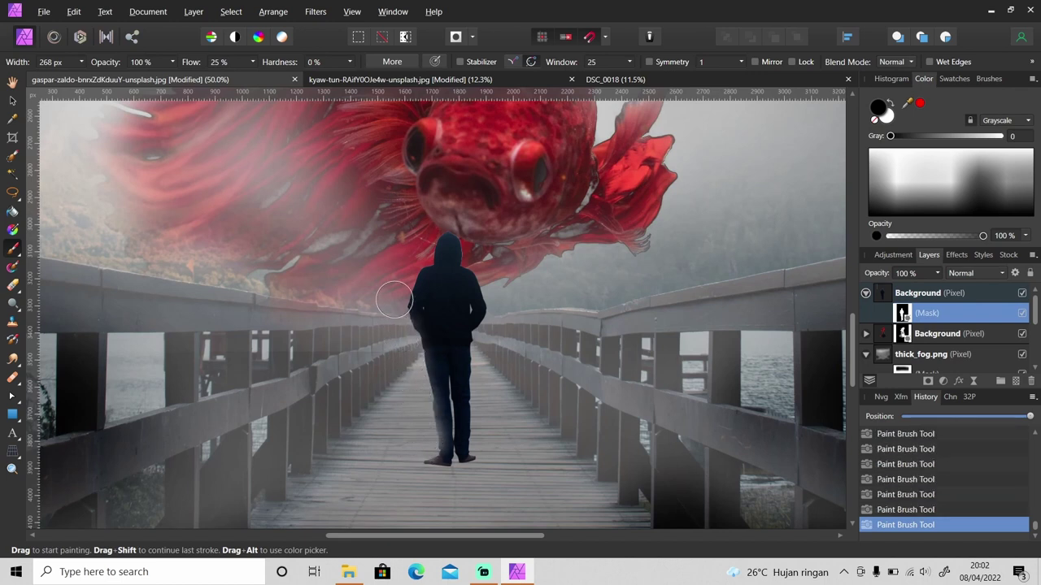
Step: Undo the last mask stroke and fade a soft patch on the figure's lower back with a 233.8 px black brush
key(bracketleft)
key(bracketleft)
key(bracketleft)
key(bracketleft)
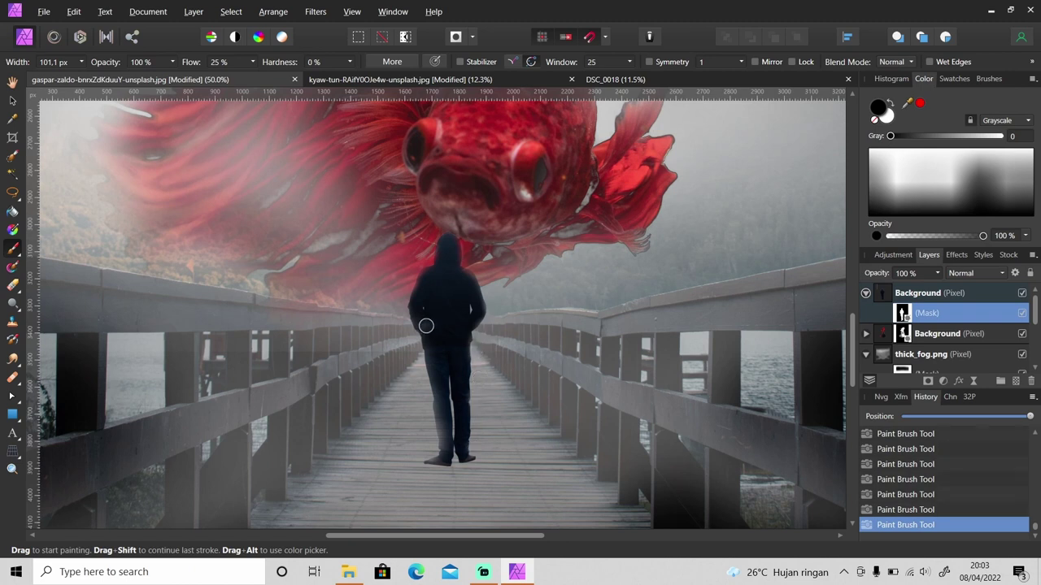
key(bracketright)
key(bracketright)
key(ctrl+z)
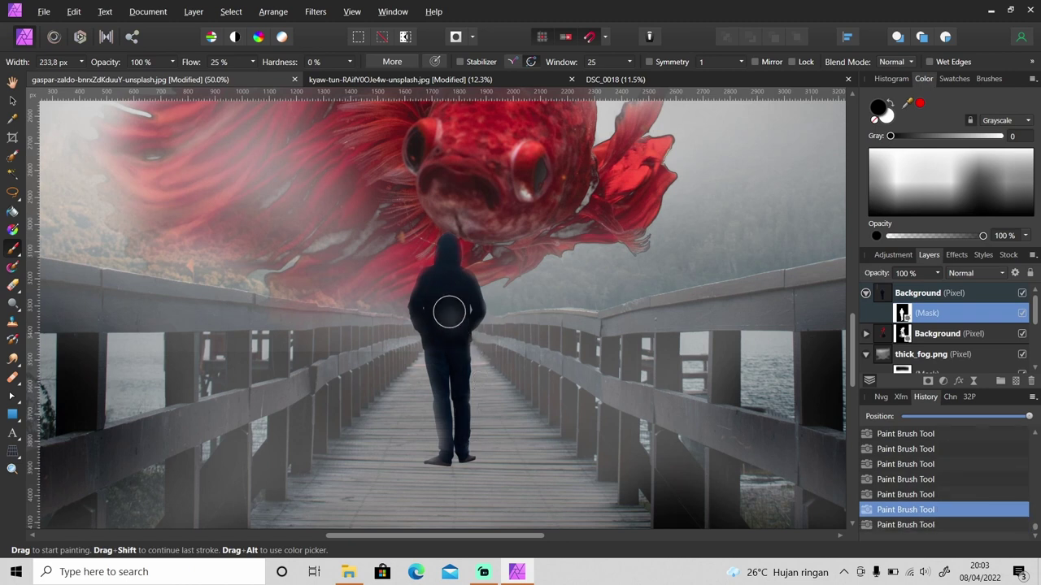
click(458, 325)
Step: Restore the faded part of the figure's hood by painting white on its mask with a 63.7 px brush
key(bracketleft)
key(bracketleft)
key(bracketleft)
key(bracketleft)
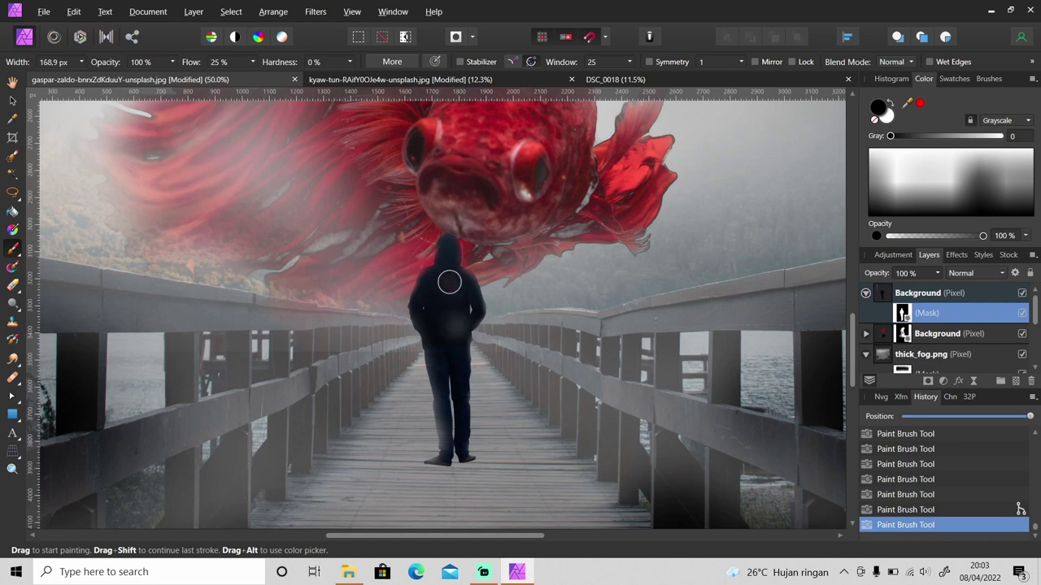
key(x)
click(455, 249)
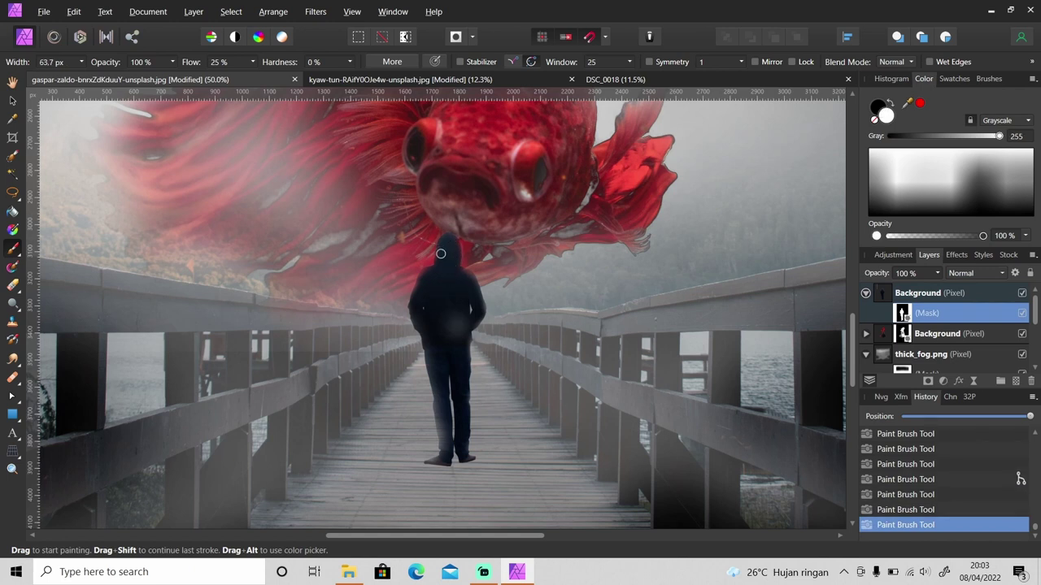
Step: Add a Curves adjustment nested in the hooded figure's layer, slightly lifting the black point and lowering the midtones
click(938, 298)
click(943, 382)
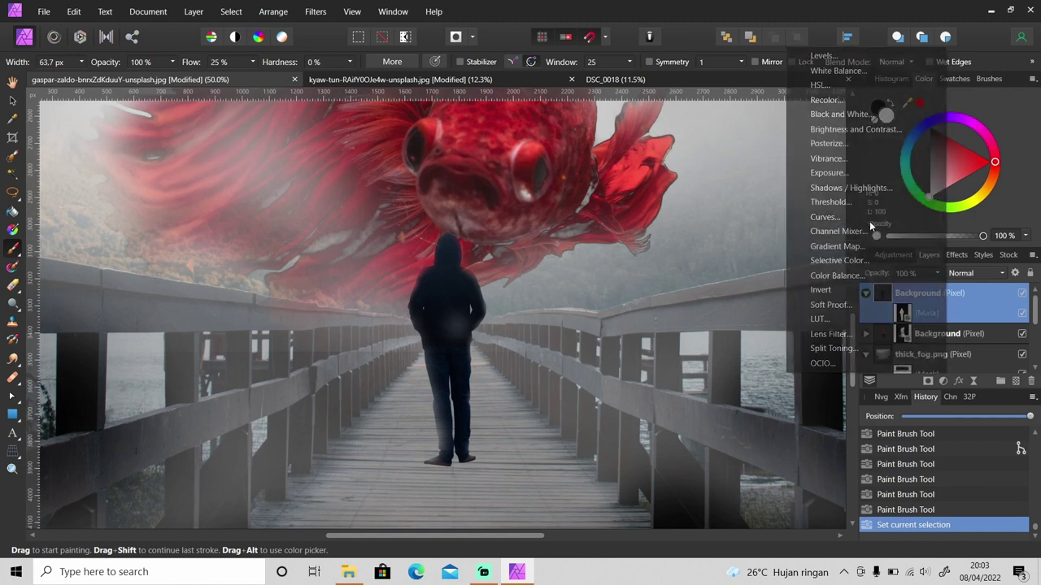
click(825, 217)
drag(553, 443, 553, 433)
drag(677, 333, 680, 348)
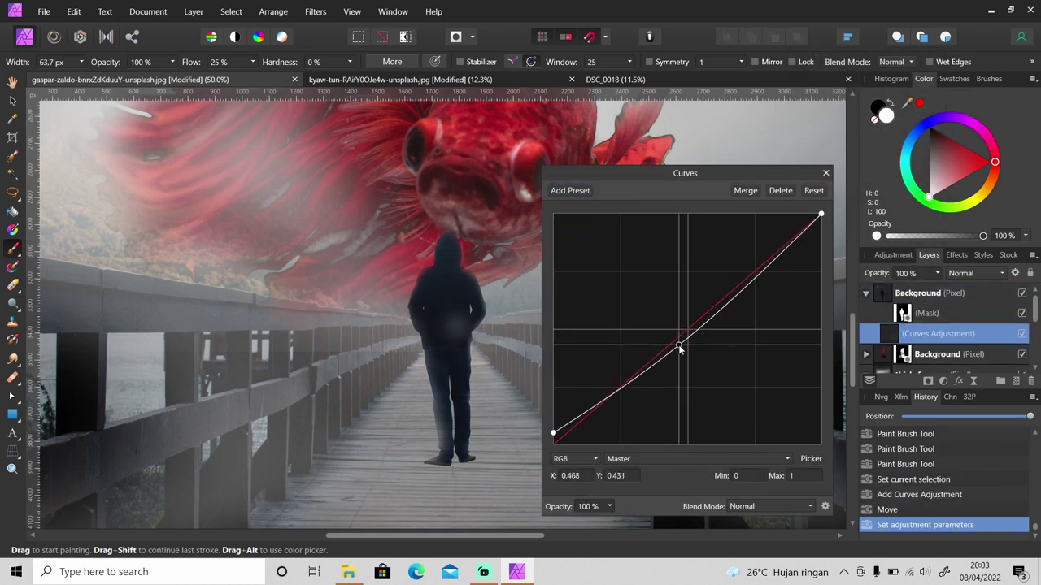
click(826, 172)
click(866, 294)
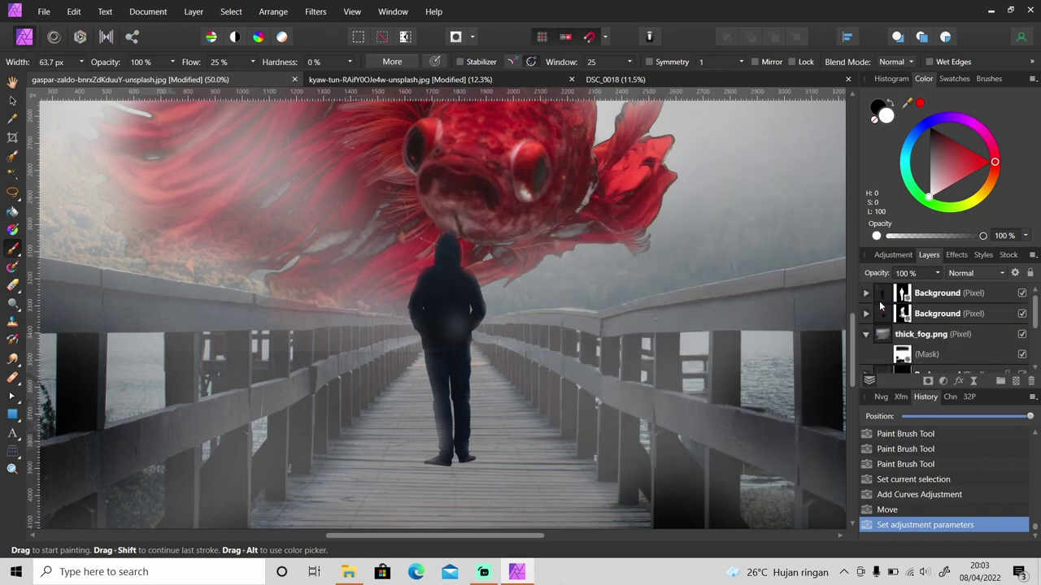
Step: Add a new pixel layer beneath the hooded figure and paint a soft black contact shadow under its feet
click(939, 317)
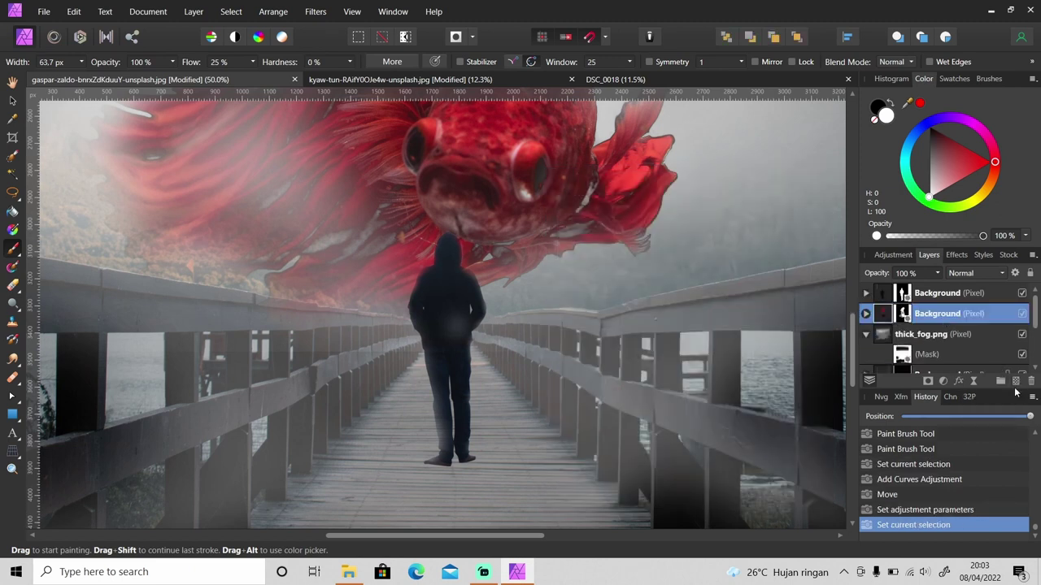
click(1014, 381)
ctrl+click(431, 454)
key(x)
drag(419, 457, 456, 460)
drag(410, 455, 505, 449)
drag(480, 454, 506, 448)
drag(496, 453, 481, 457)
key(z)
scroll(479, 451, down, 5)
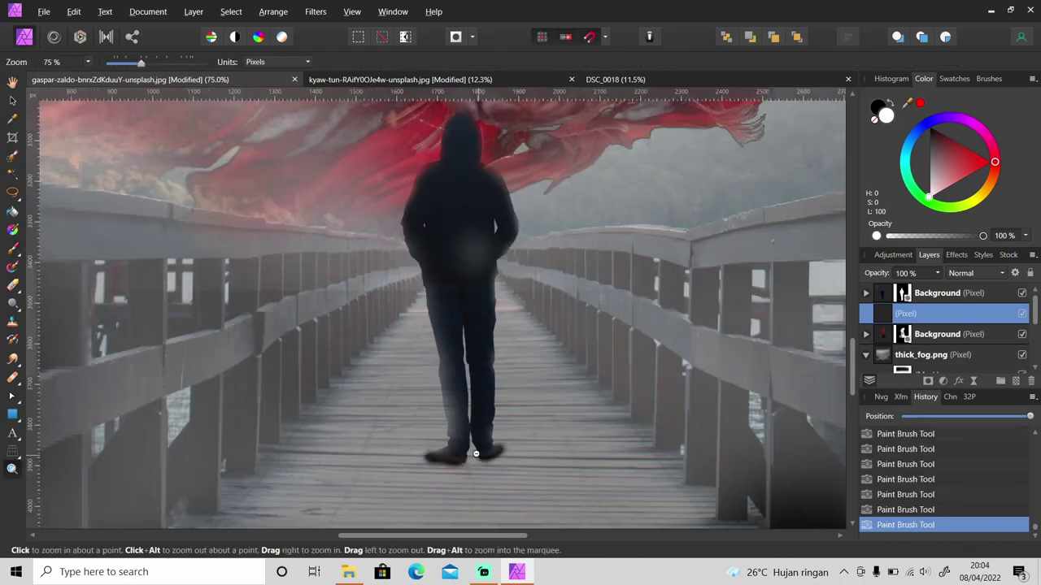
scroll(479, 451, up, 1)
alt+click(478, 459)
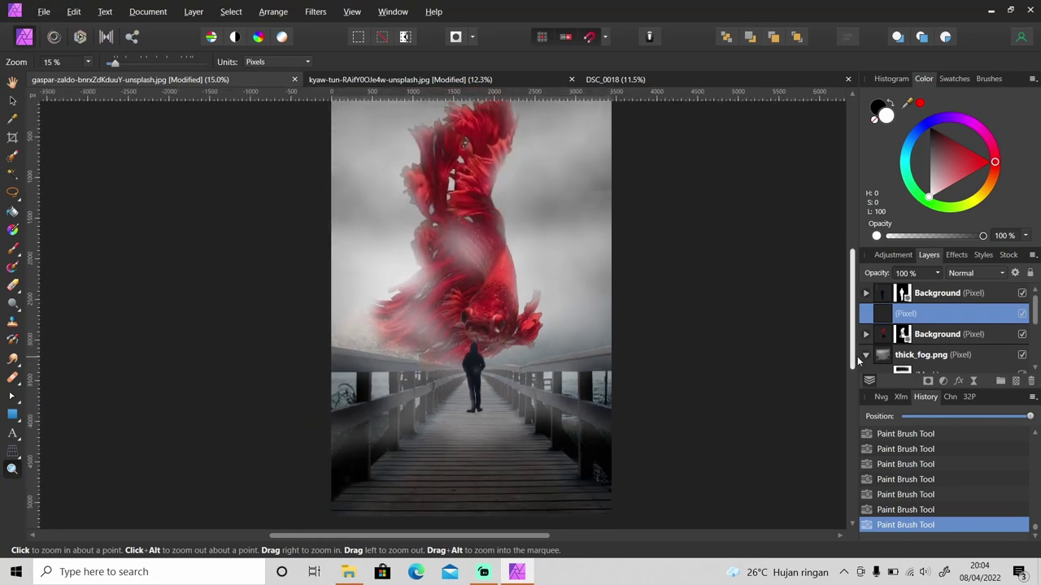
Step: Darken the whole composite with a top Curves adjustment: white point output 0.831, lowered midtones and black point output 0.046
click(952, 296)
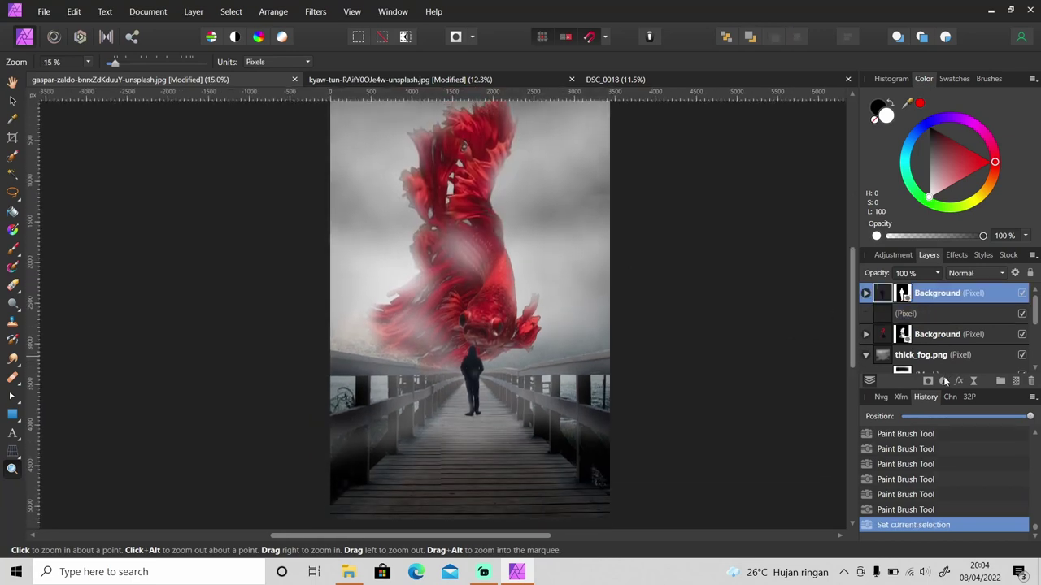
click(943, 380)
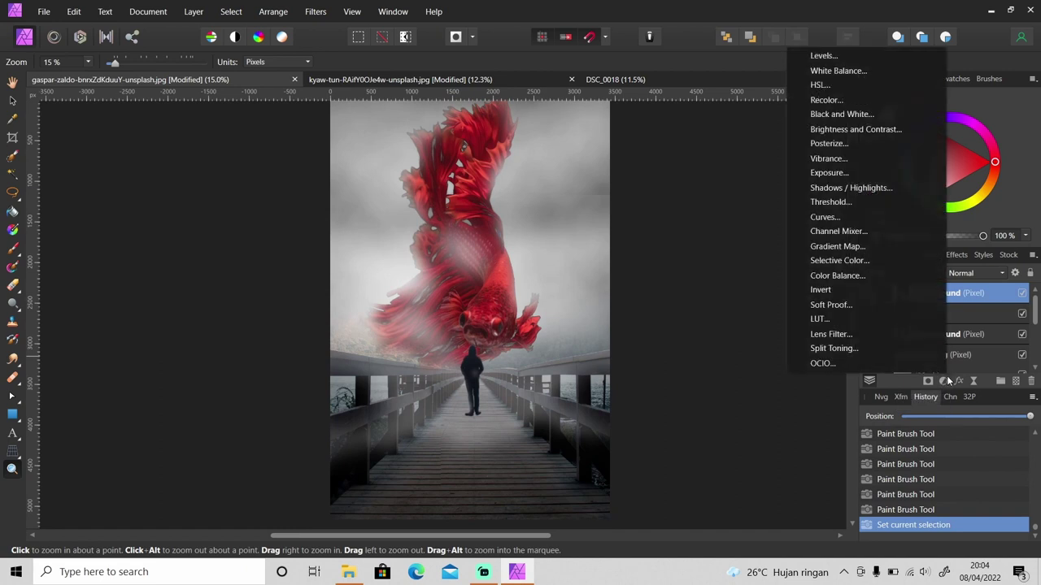
click(889, 216)
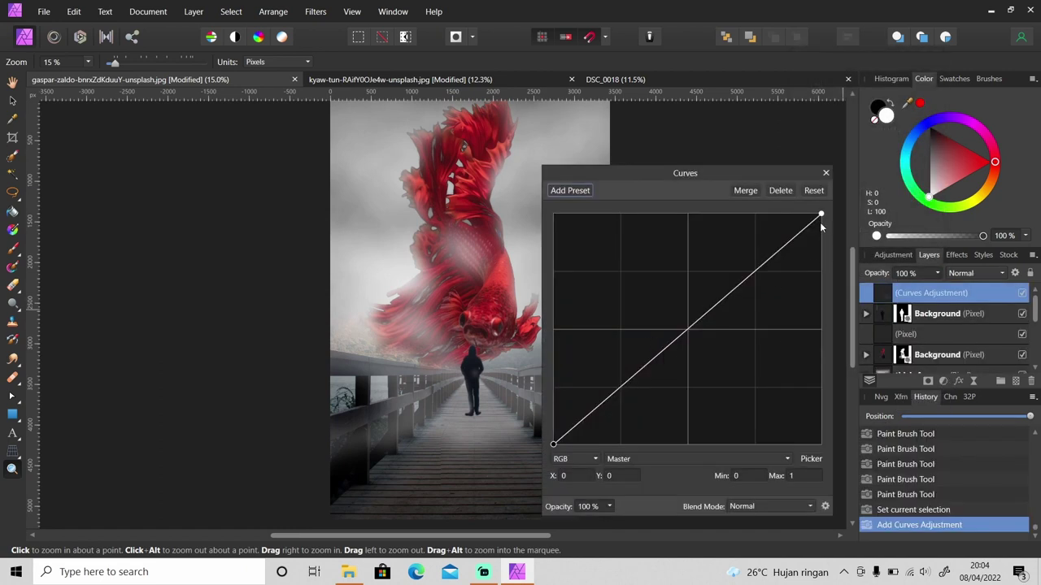
drag(473, 537, 546, 537)
drag(821, 213, 821, 252)
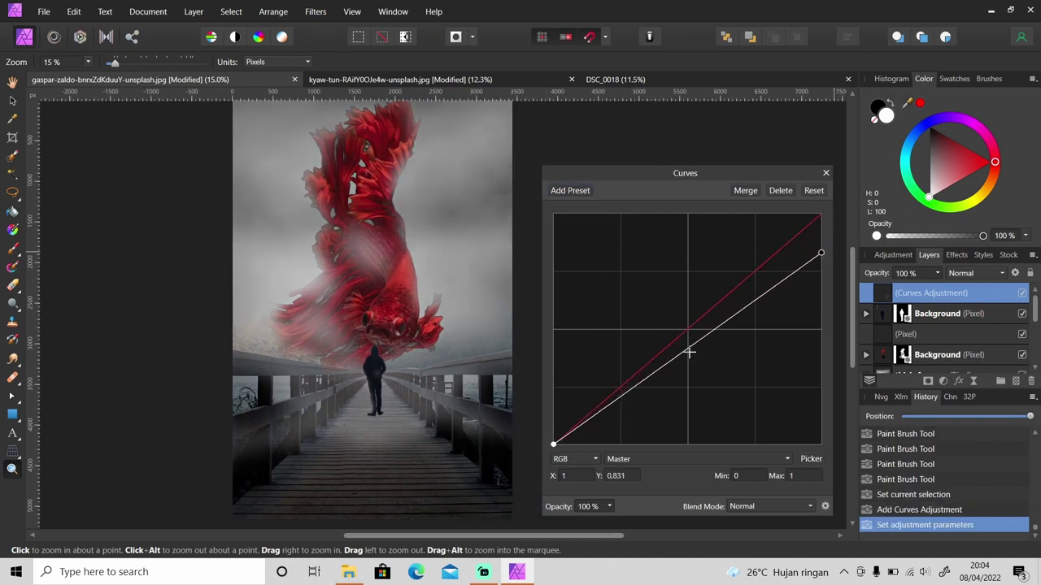
drag(692, 358, 694, 360)
drag(552, 443, 553, 435)
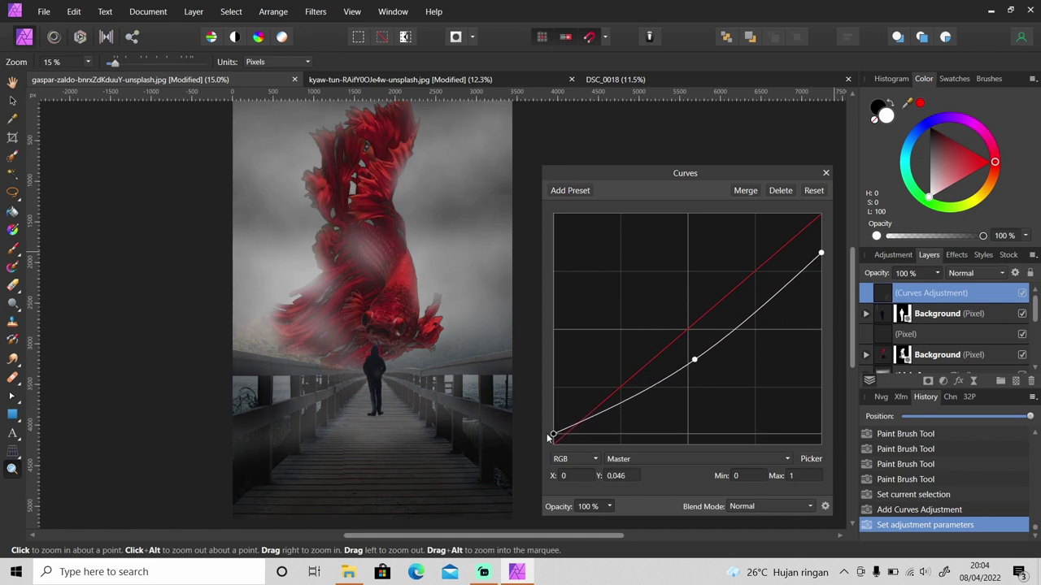
click(823, 173)
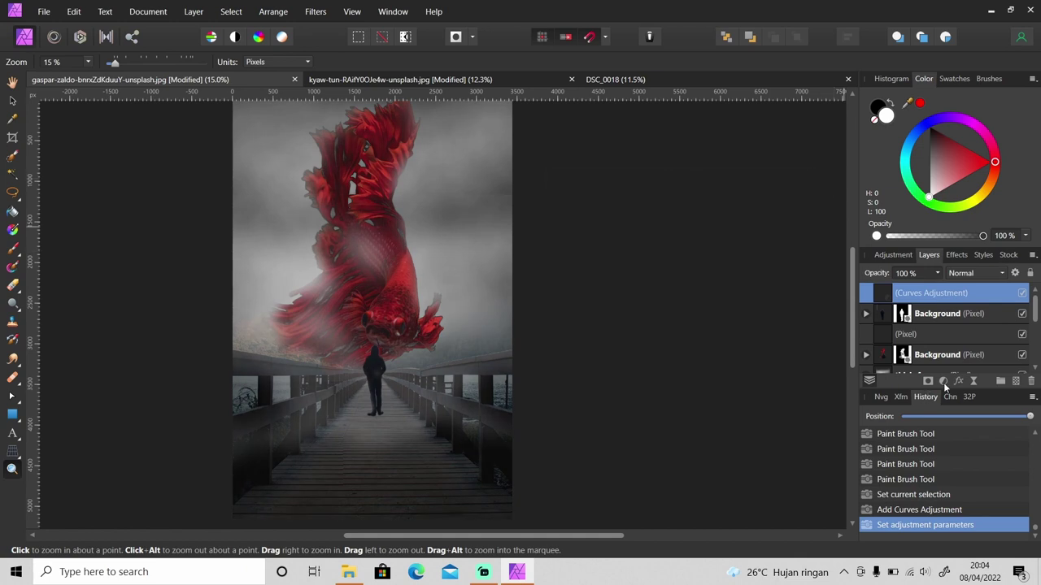
Step: Add a Color Balance adjustment with midtones at Cyan/Red -80%, Magenta/Green -15% and Yellow/Blue 25%
click(944, 382)
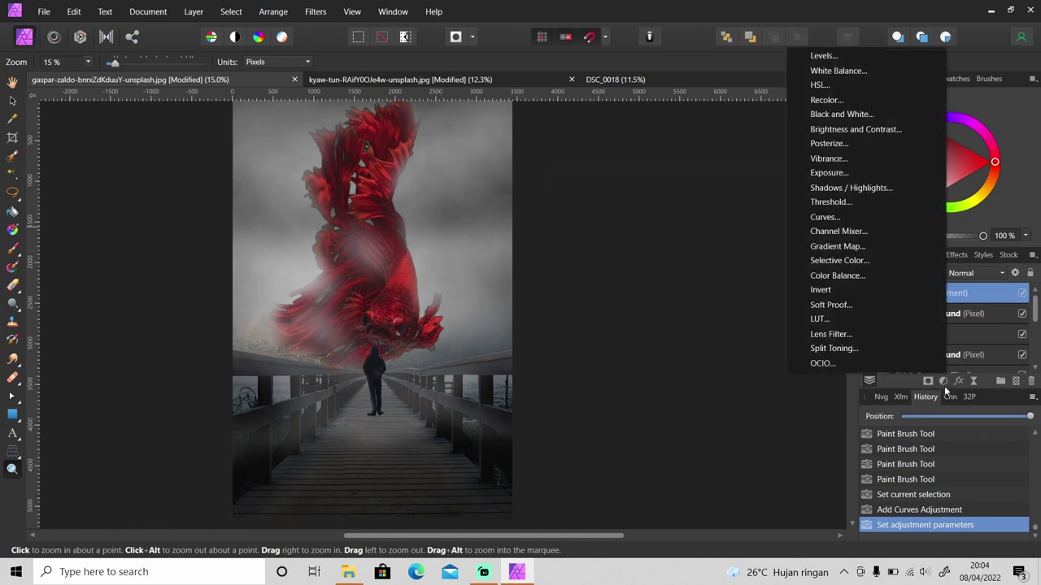
click(858, 275)
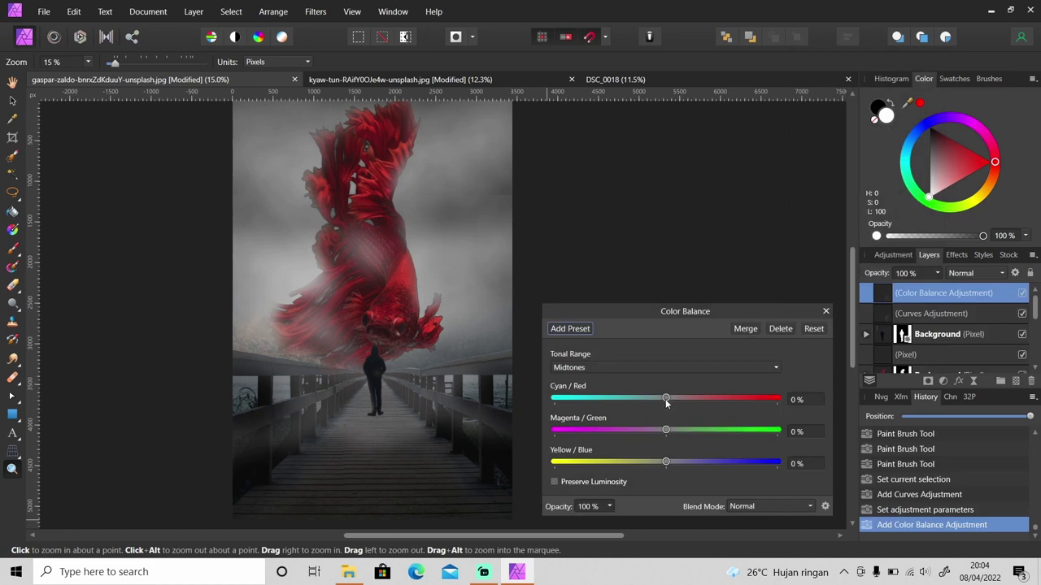
drag(665, 398, 635, 399)
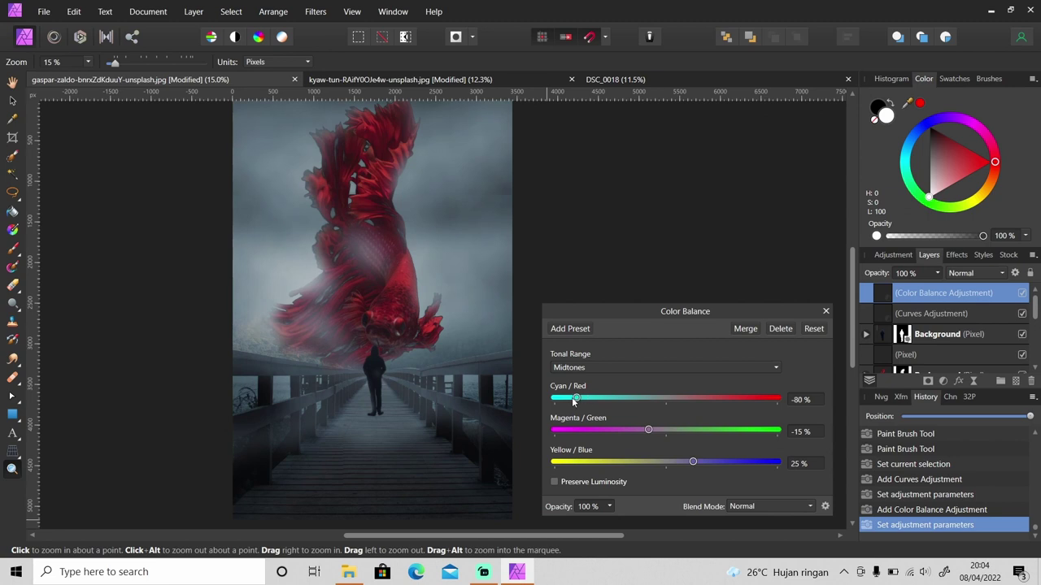
click(825, 310)
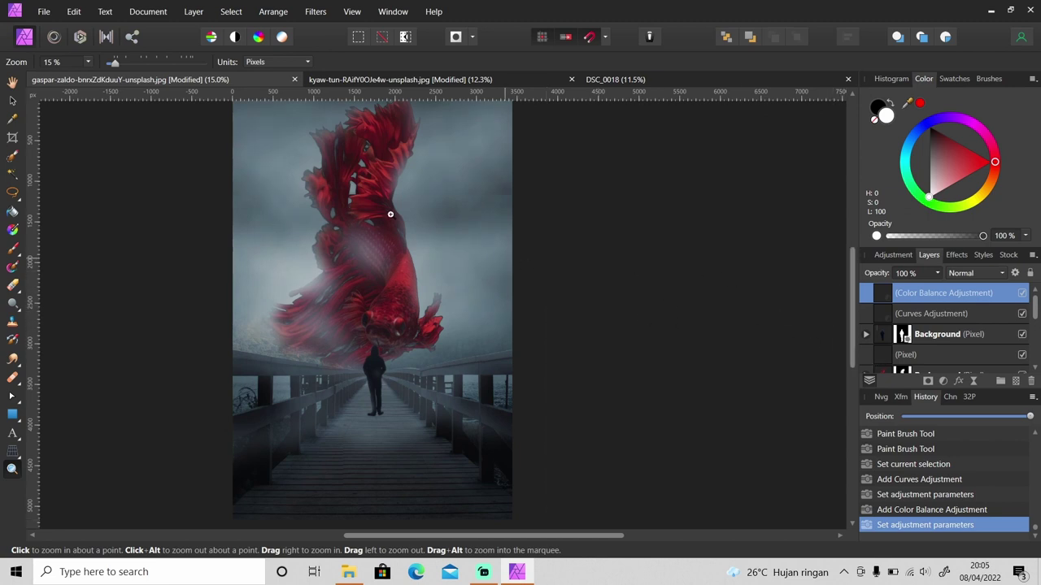
Step: Add a live Lighting filter layer and place it above the Color Balance adjustment
click(194, 11)
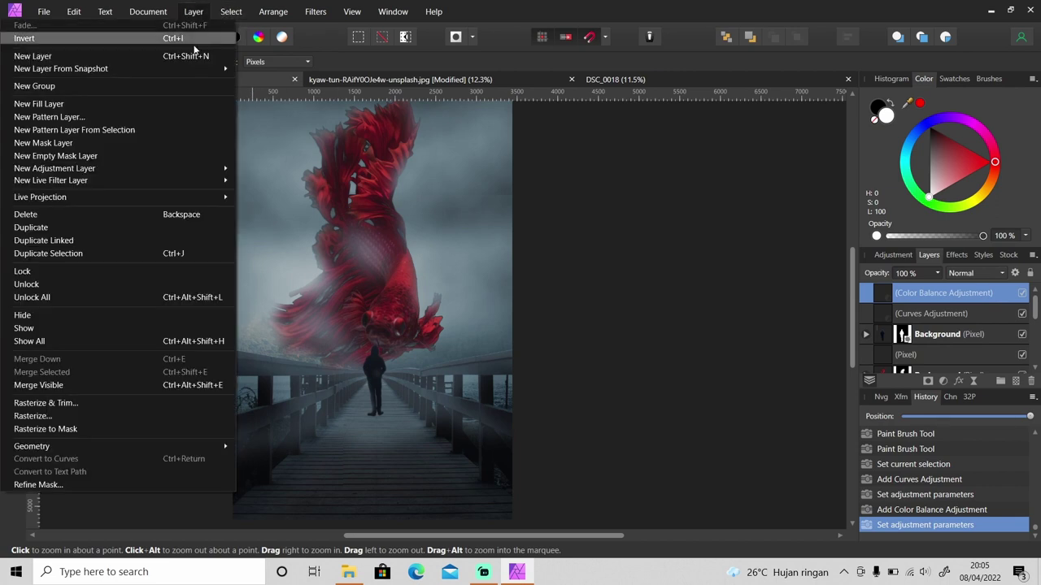
mouse_move(163, 181)
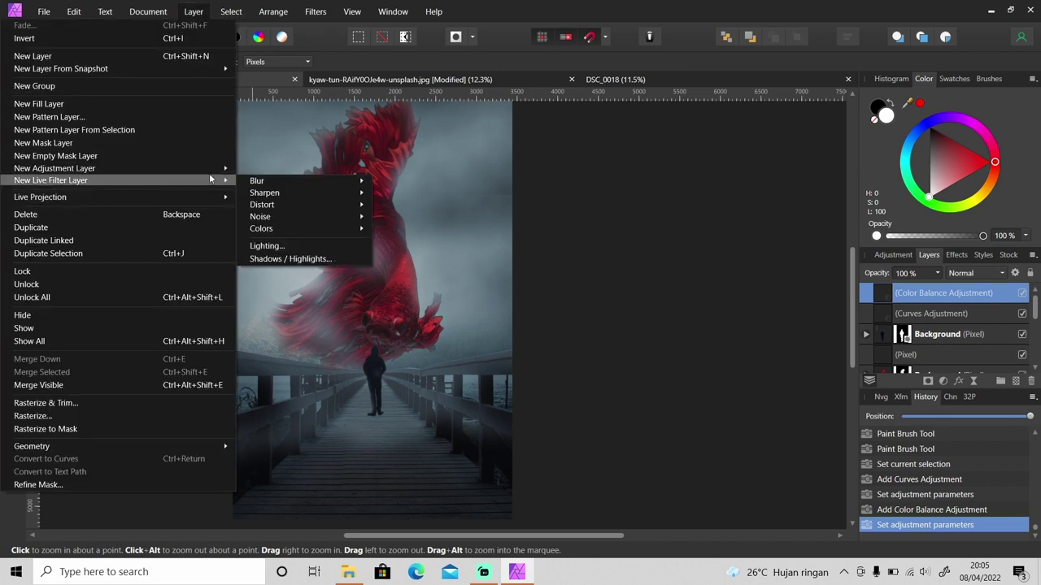
click(273, 247)
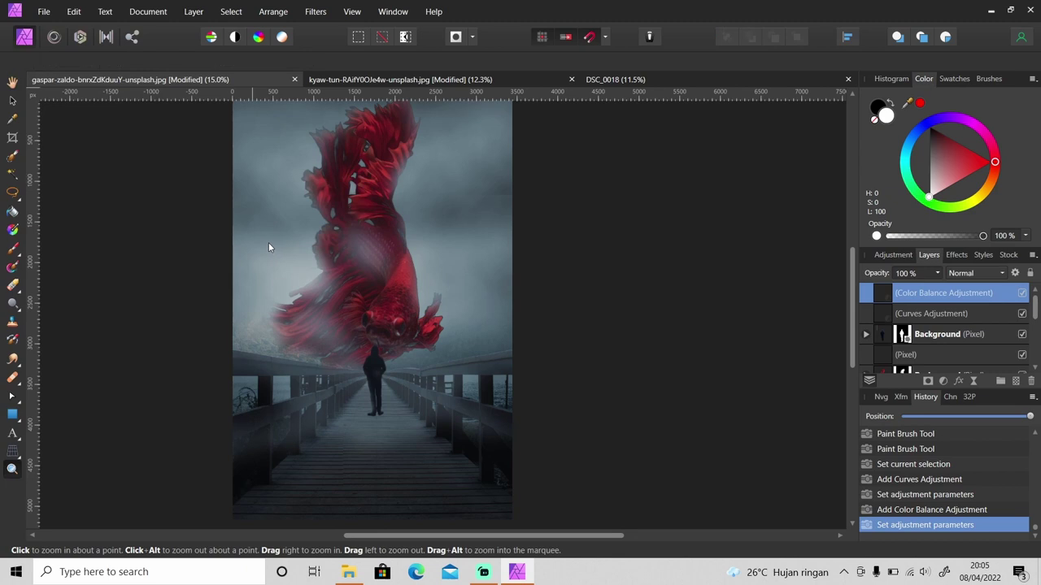
drag(943, 316, 947, 290)
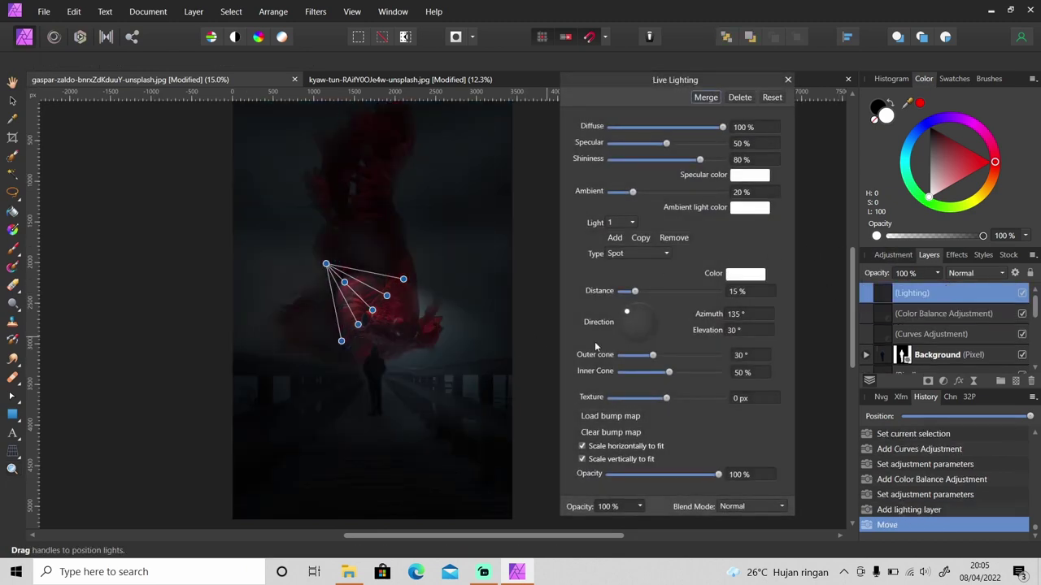
drag(851, 308, 850, 292)
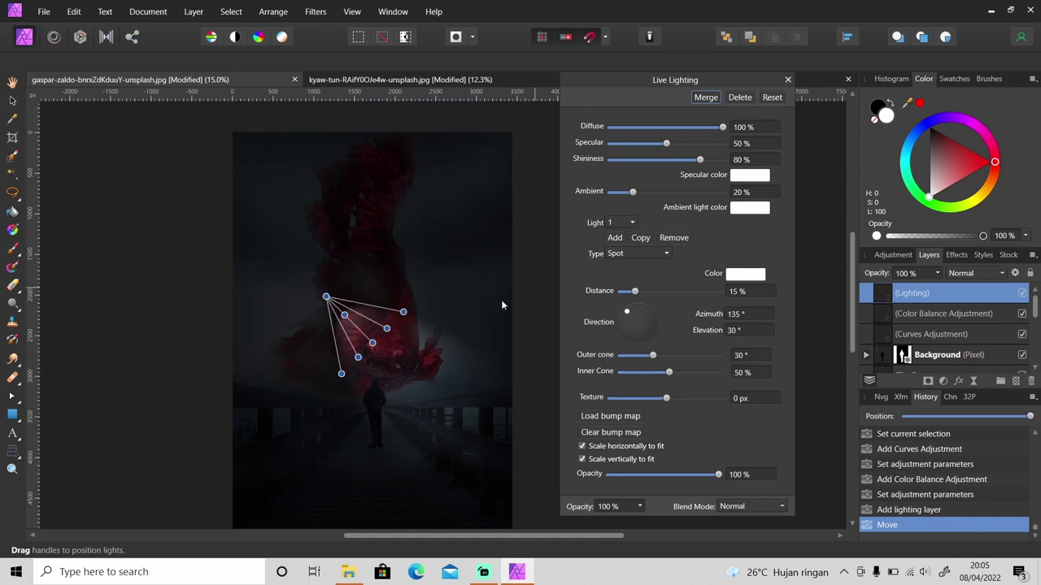
Step: Place the spotlight beyond the image's upper-left corner, aimed down into the picture at 25% distance and 123.4° azimuth
drag(326, 297, 247, 168)
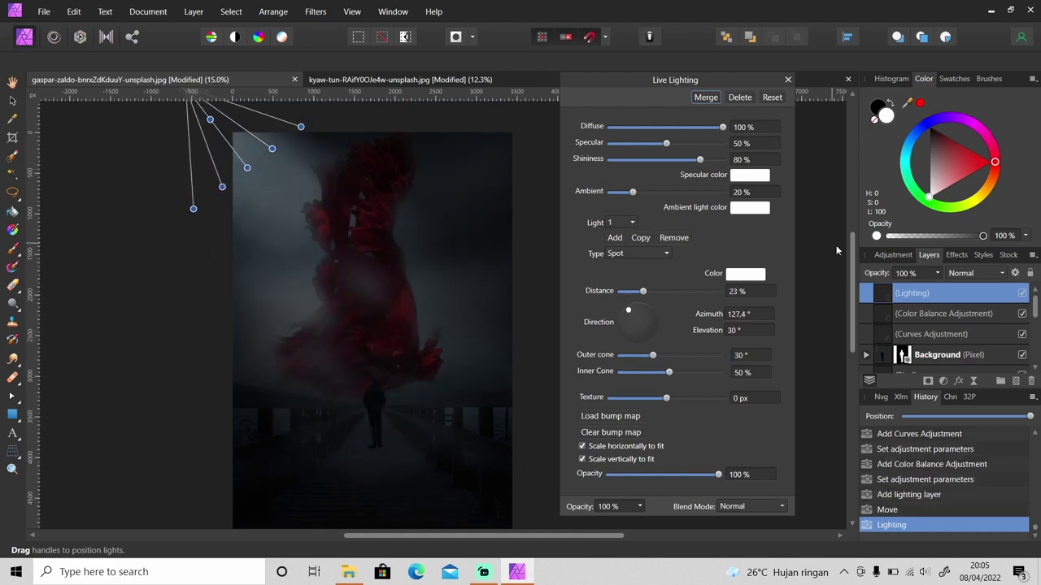
drag(851, 250, 850, 243)
drag(183, 102, 192, 101)
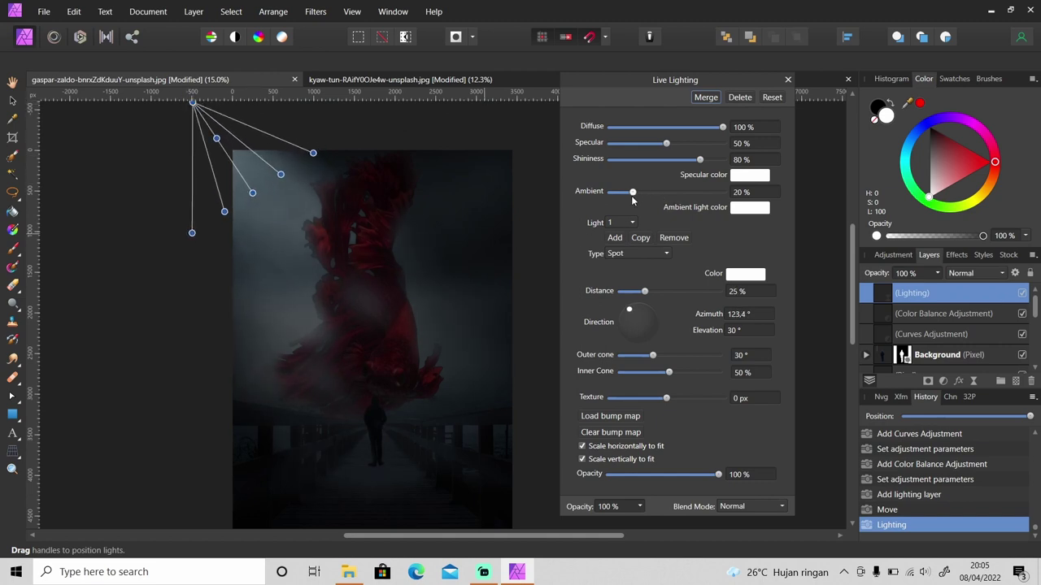
Step: Raise the lighting filter's ambient light to 60% and adjust its shininess
drag(636, 199, 675, 201)
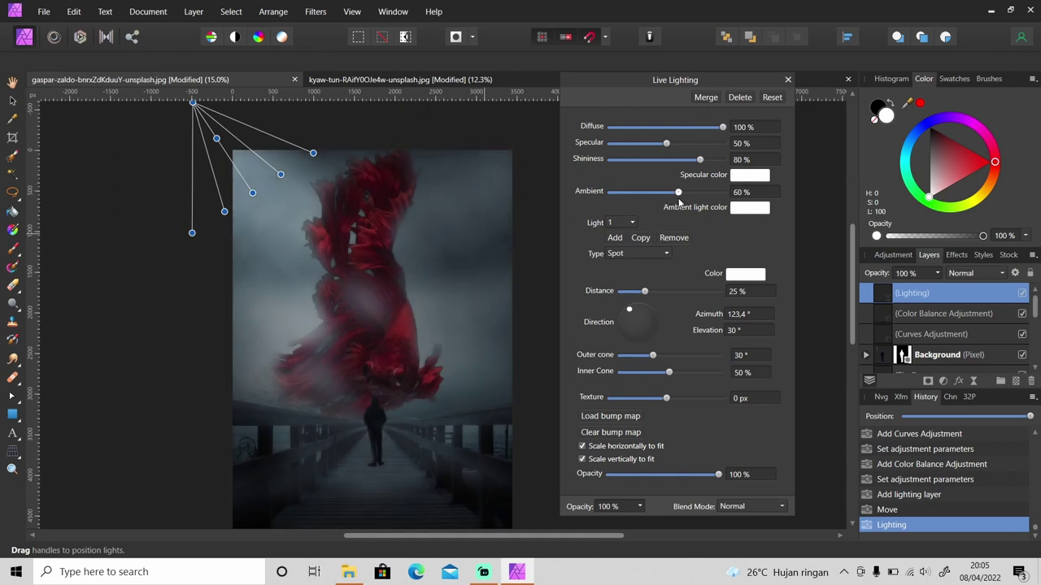
drag(854, 279, 853, 294)
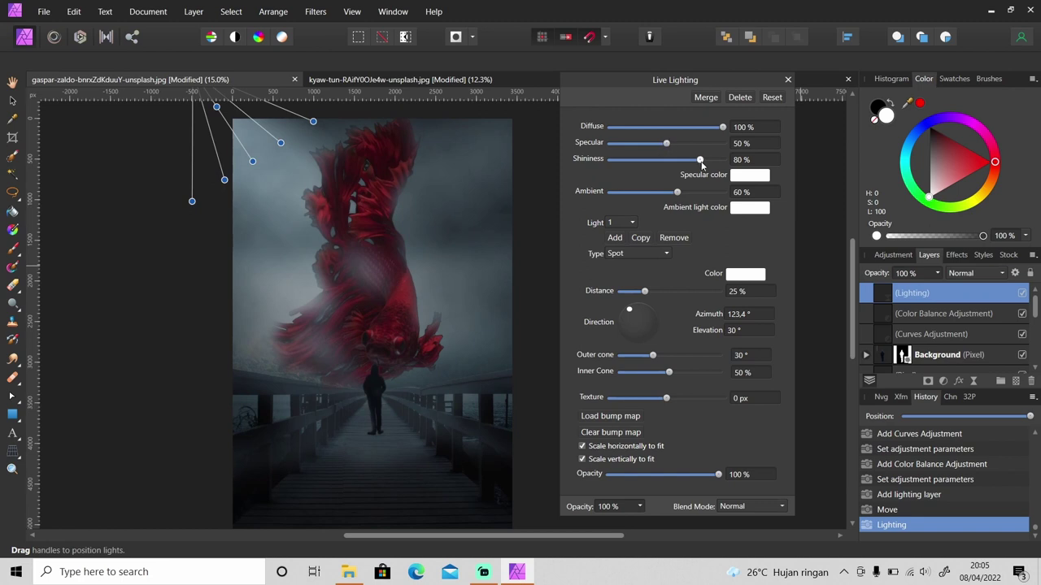
drag(684, 161, 686, 161)
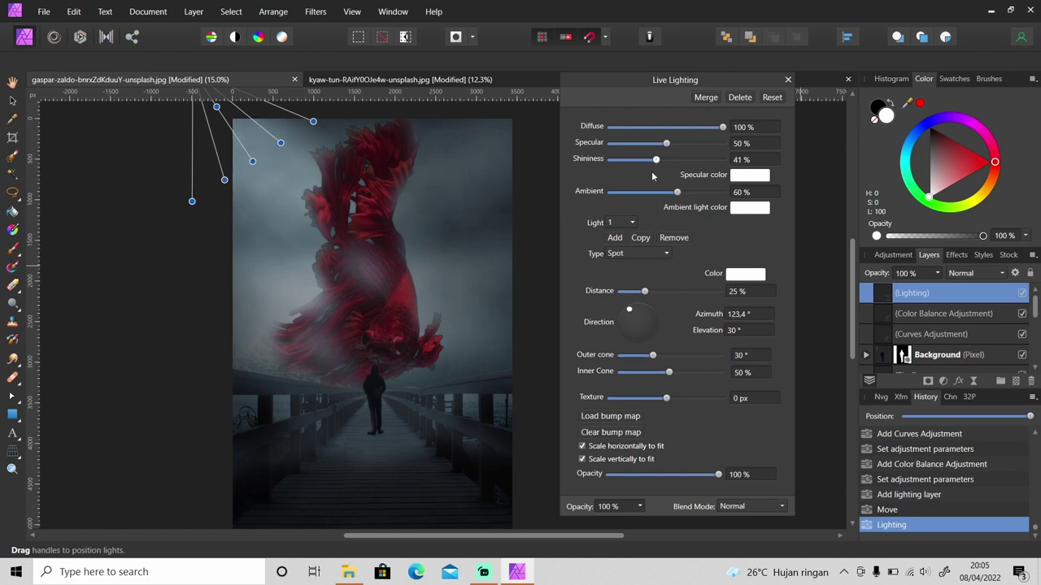
drag(712, 167, 685, 166)
click(787, 80)
drag(487, 536, 444, 537)
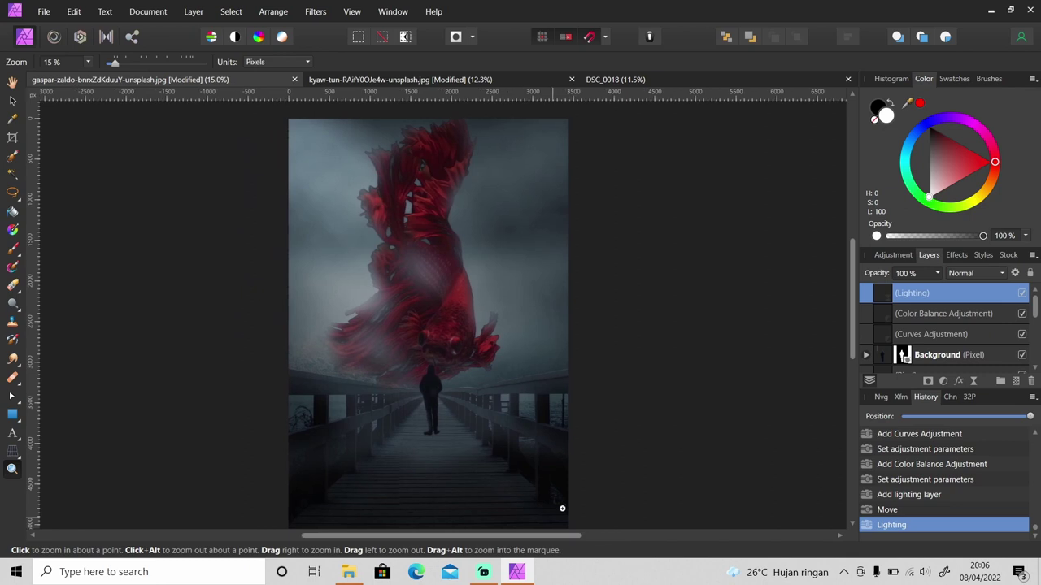
drag(854, 315, 854, 332)
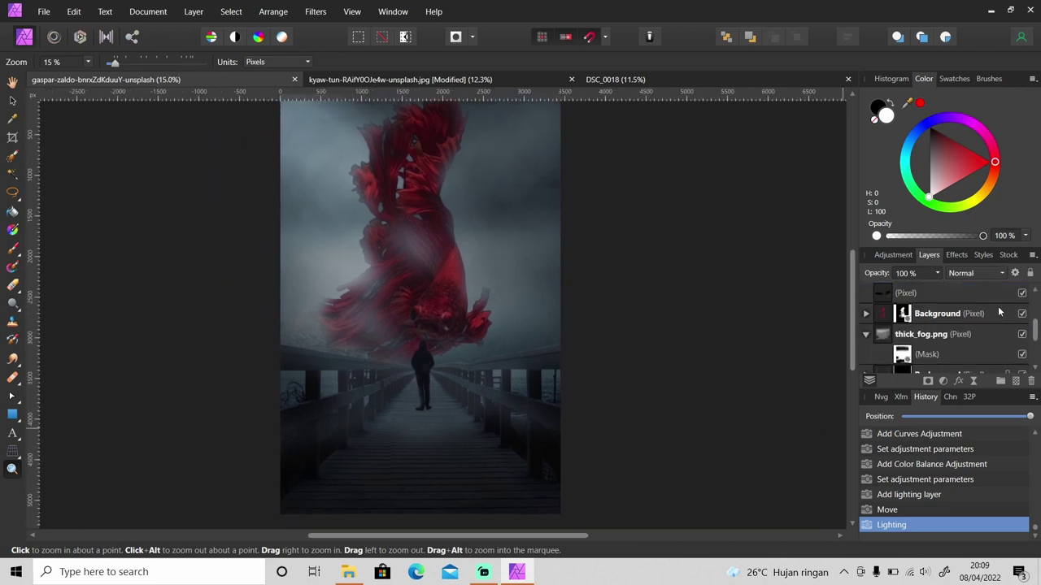
Step: Fade the left edge of the fish's upper fins by painting black on its mask with a soft 670.2 px brush
click(908, 326)
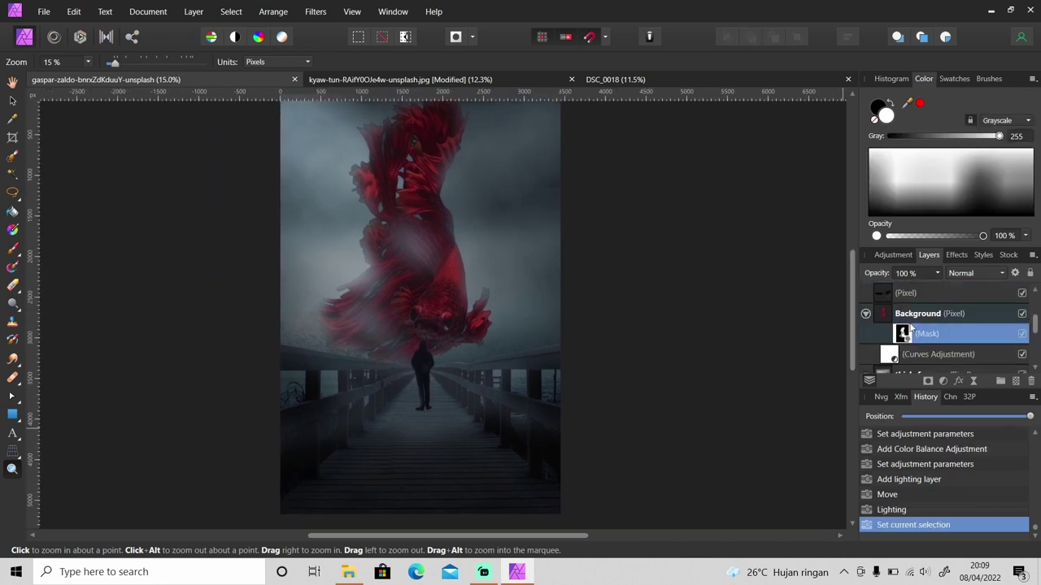
key(b)
key(])
key(])
key(])
key(])
key(])
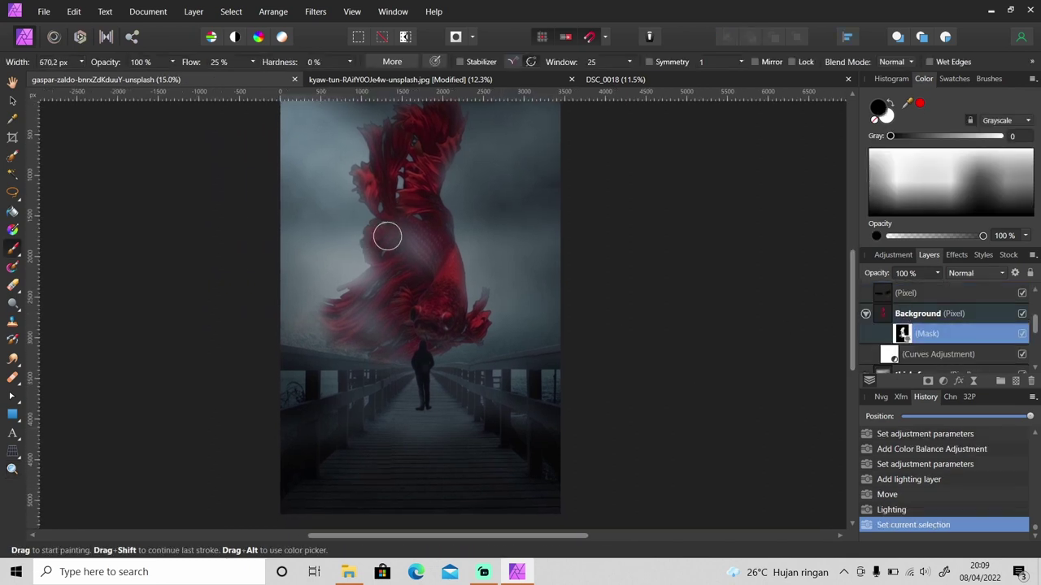
click(353, 228)
drag(352, 228, 349, 154)
scroll(443, 315, up, 1)
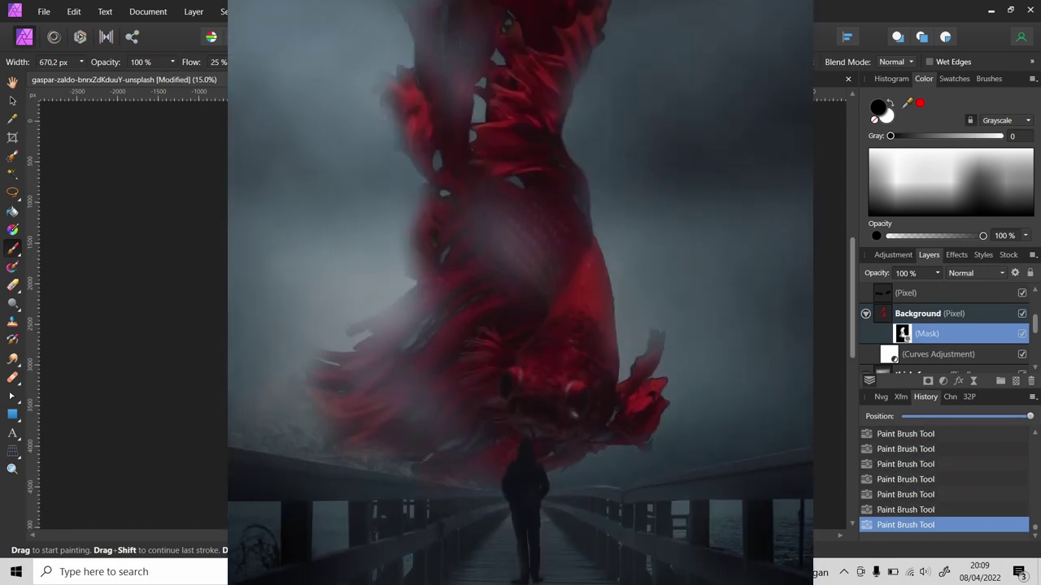
key(])
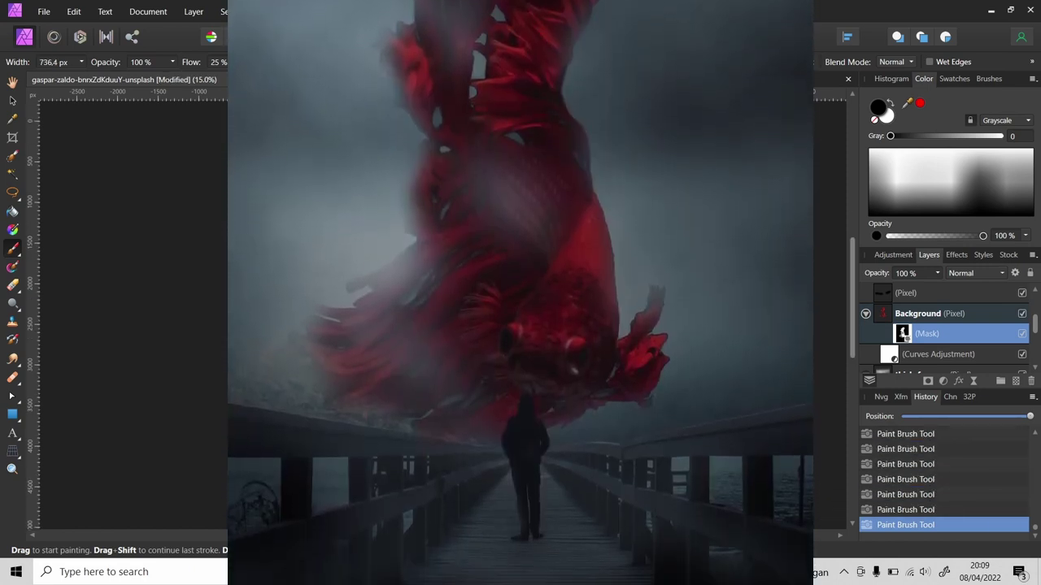